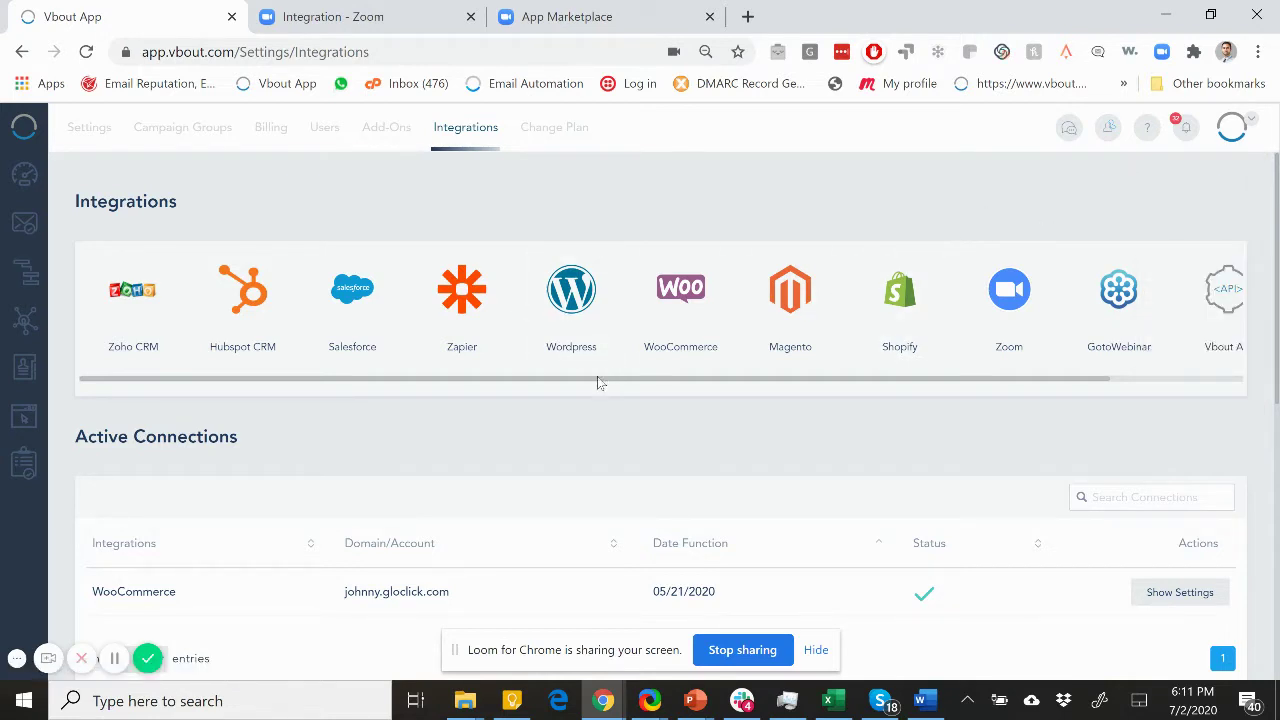
Open the Zoom integration and start connecting a Zoom account.
{"action": "left_click_drag", "start_coordinate": [598, 383], "coordinate": [773, 388]}
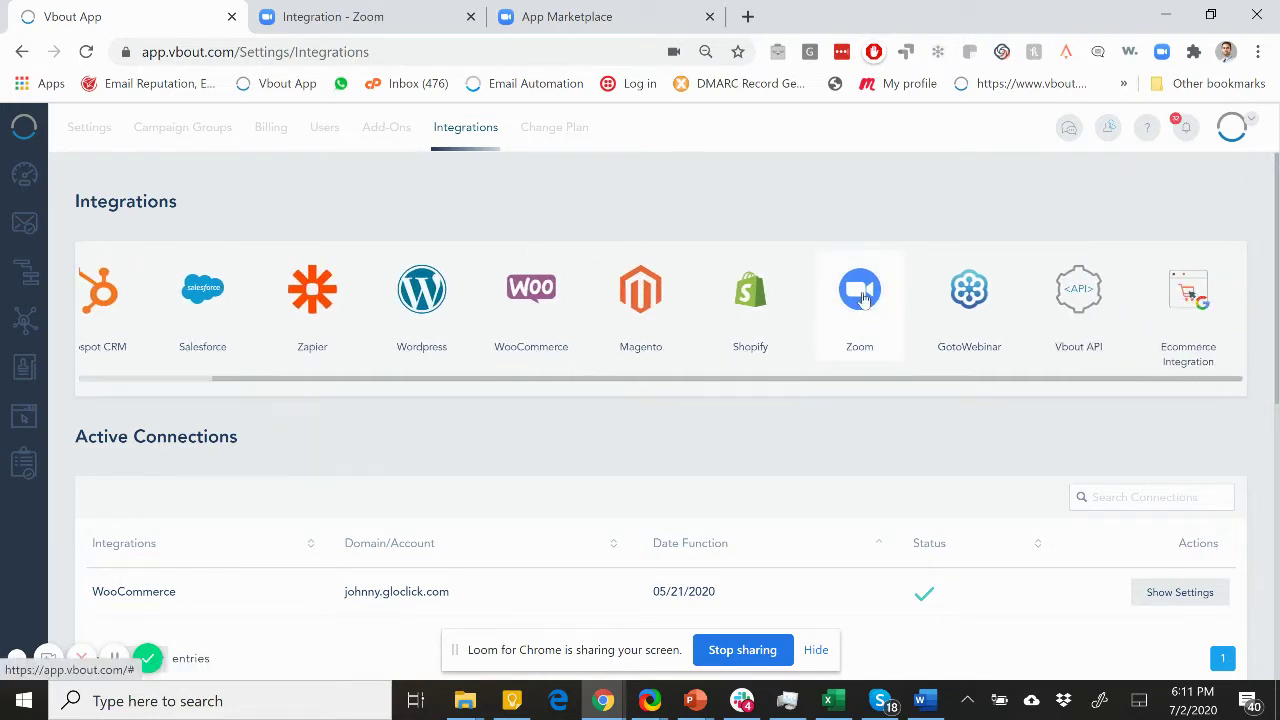
{"action": "left_click", "coordinate": [863, 298]}
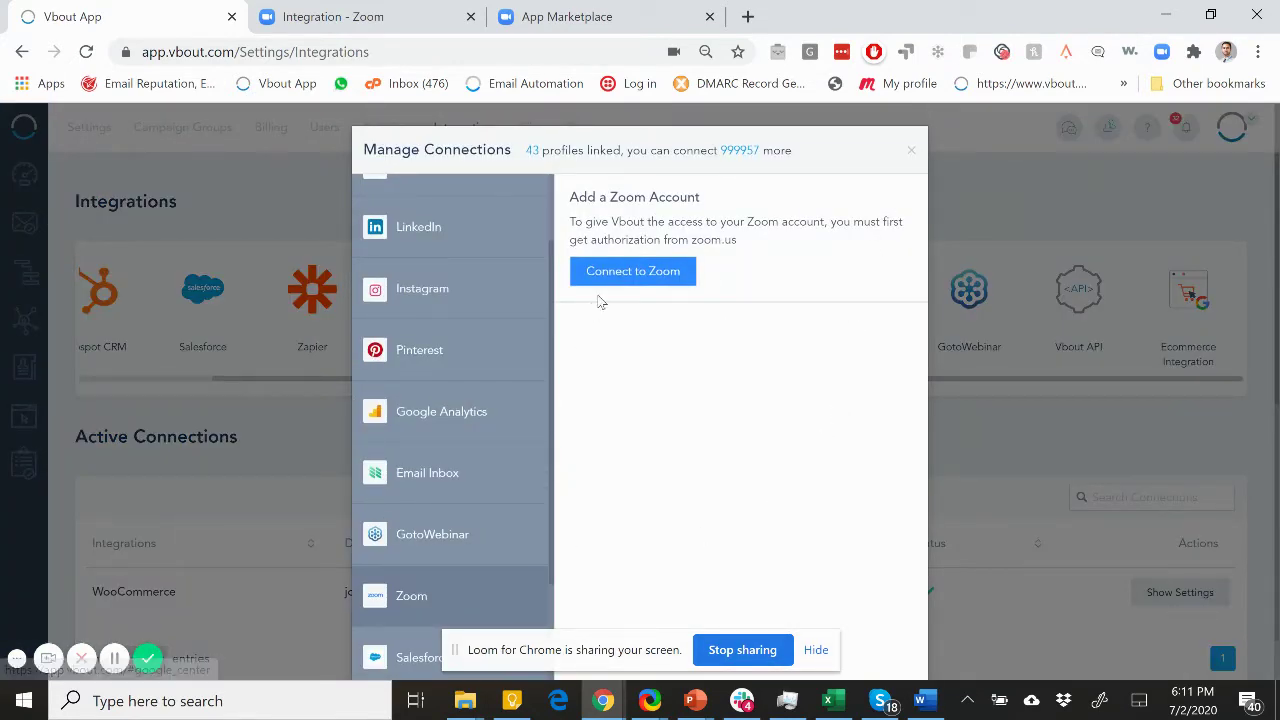
{"action": "left_click", "coordinate": [630, 274]}
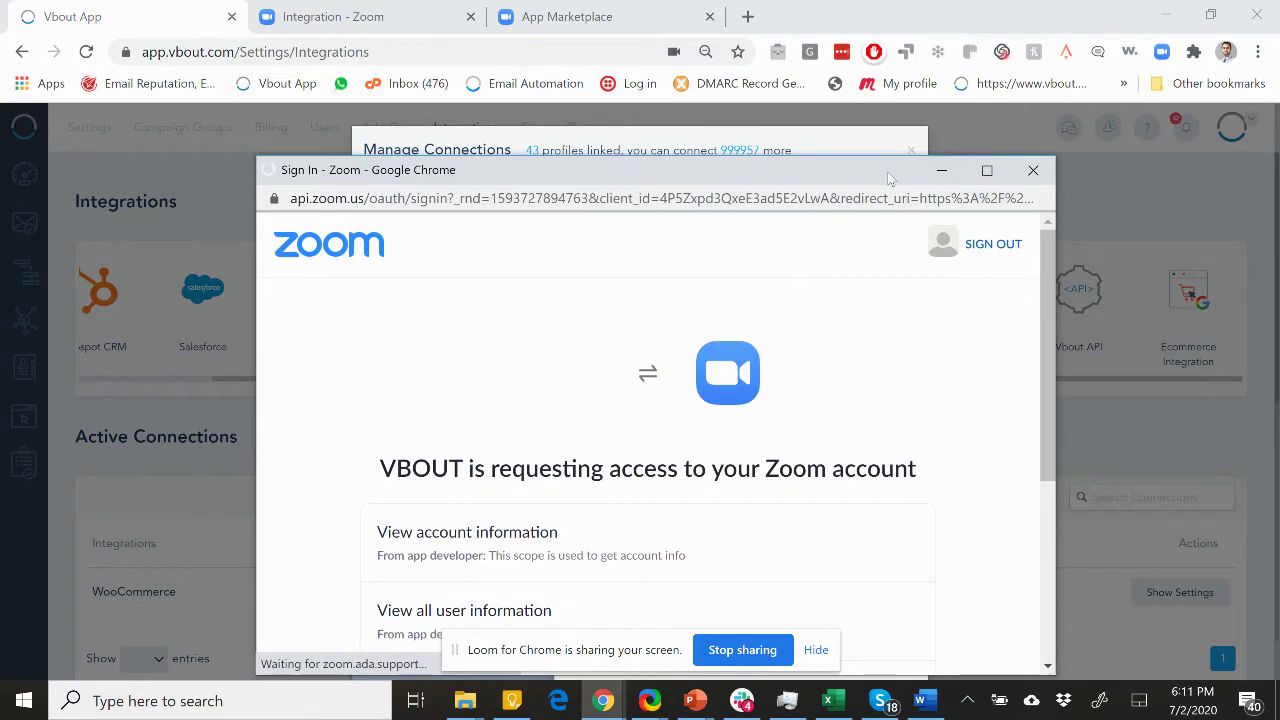
Move and enlarge the Zoom authorization window, then capture a screenshot of the permissions VBOUT requests.
{"action": "left_click_drag", "start_coordinate": [890, 173], "coordinate": [880, 38]}
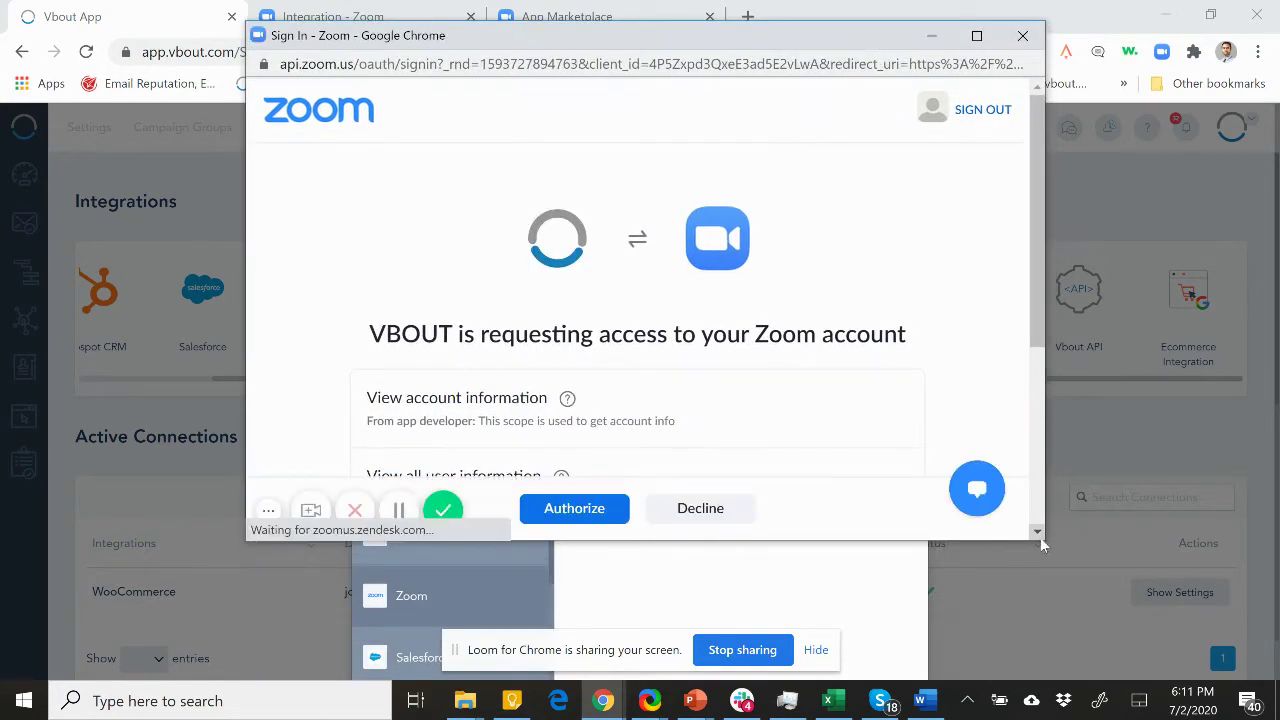
{"action": "left_click_drag", "start_coordinate": [1044, 543], "coordinate": [1079, 679]}
{"action": "scroll", "coordinate": [1010, 516], "scroll_direction": "down", "scroll_amount": 2}
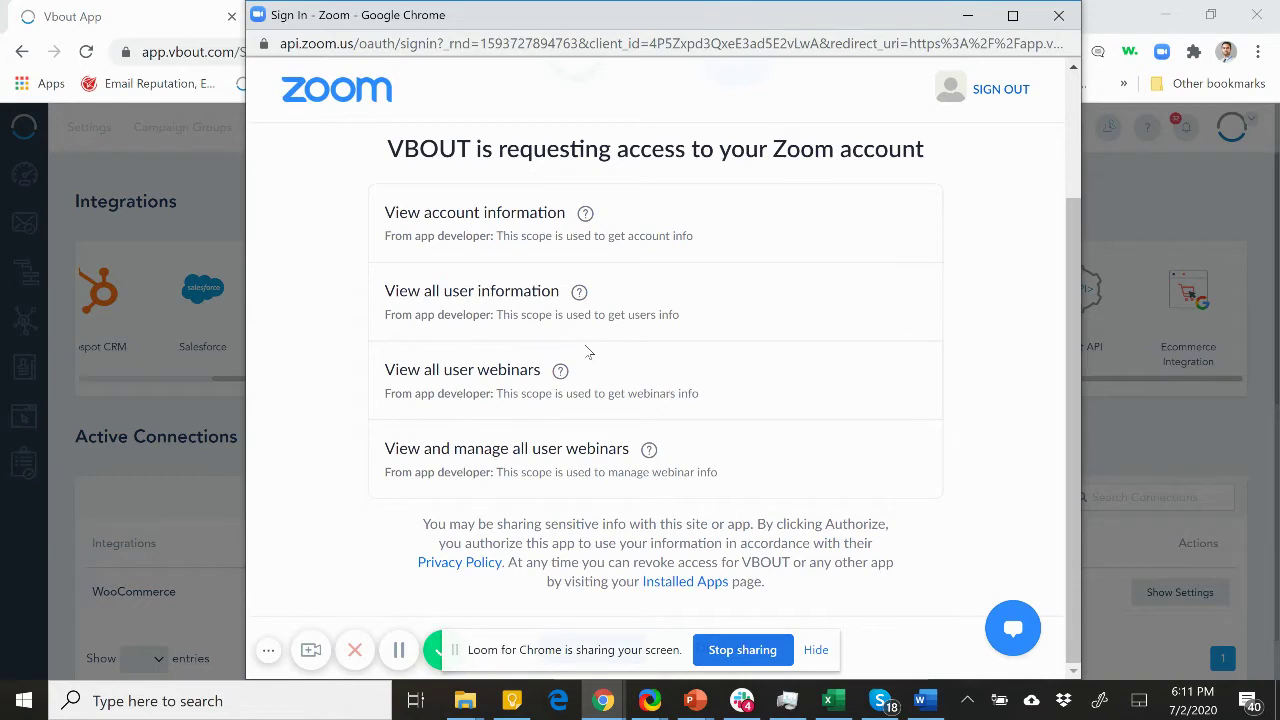
{"action": "key", "text": "ctrl+Print"}
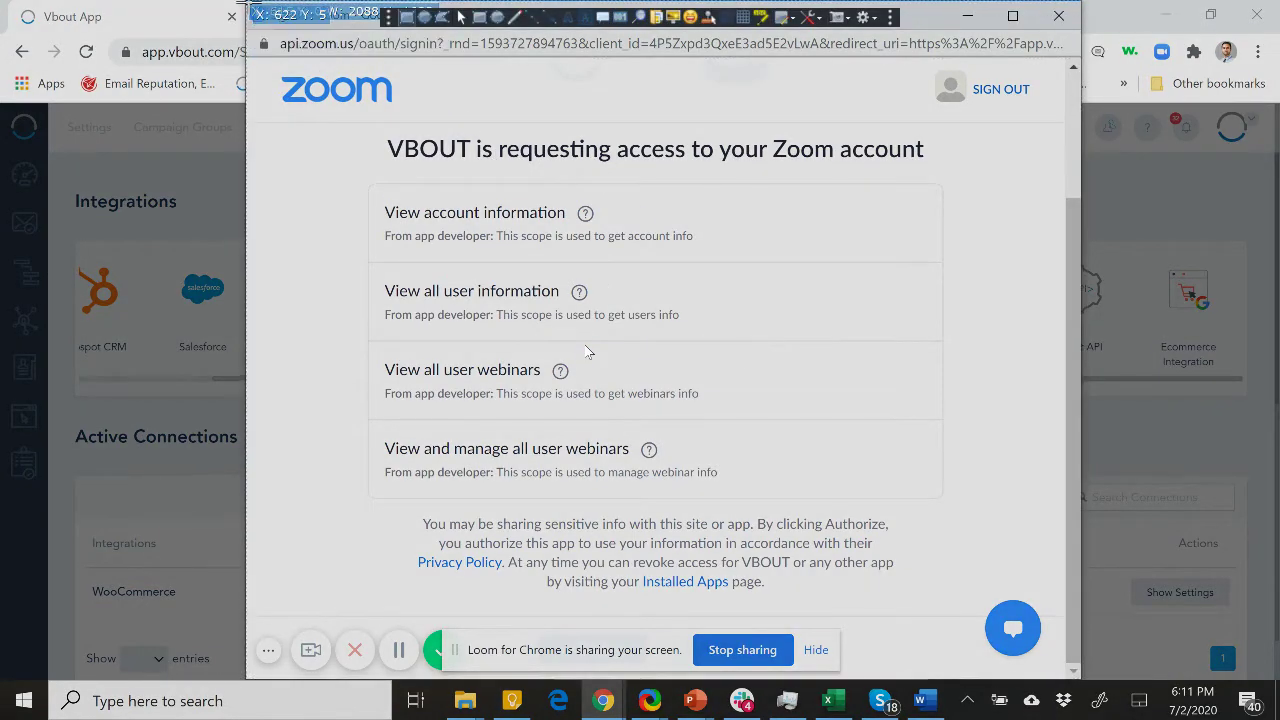
{"action": "left_click_drag", "start_coordinate": [248, 4], "coordinate": [1066, 614]}
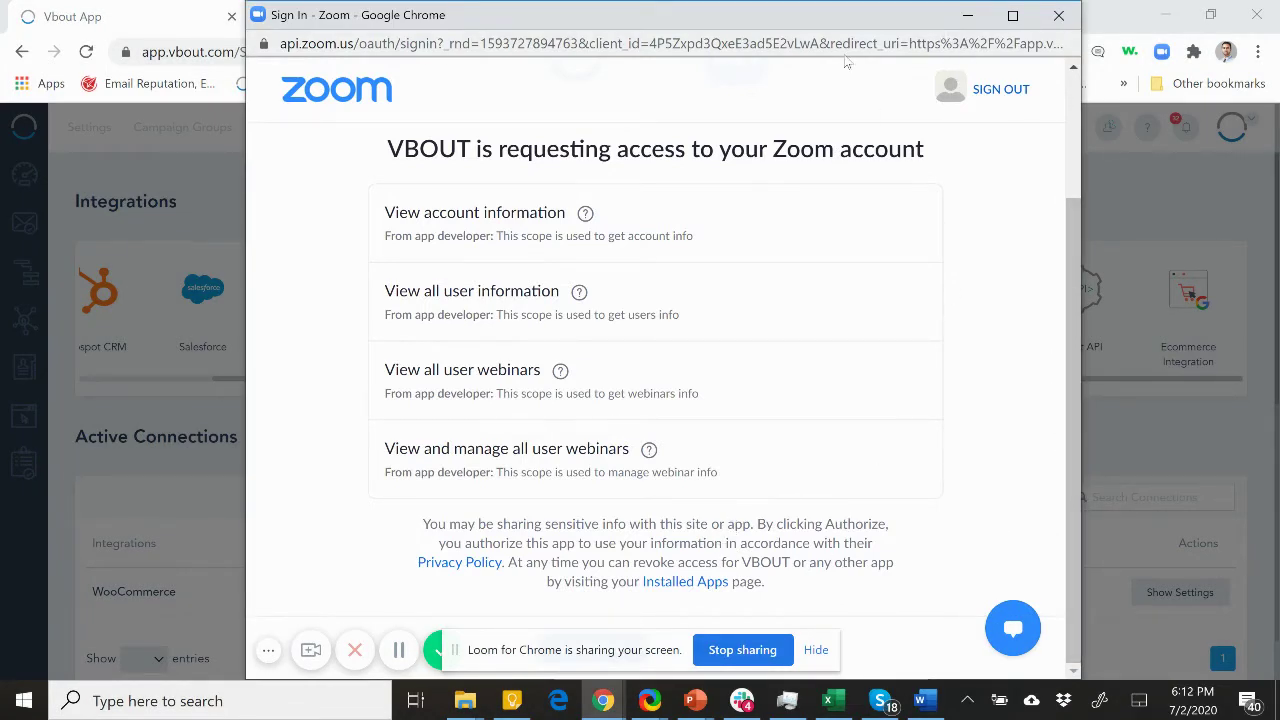
Authorize VBOUT to access the Zoom account.
{"action": "left_click_drag", "start_coordinate": [822, 16], "coordinate": [886, 20]}
{"action": "left_click", "coordinate": [759, 491]}
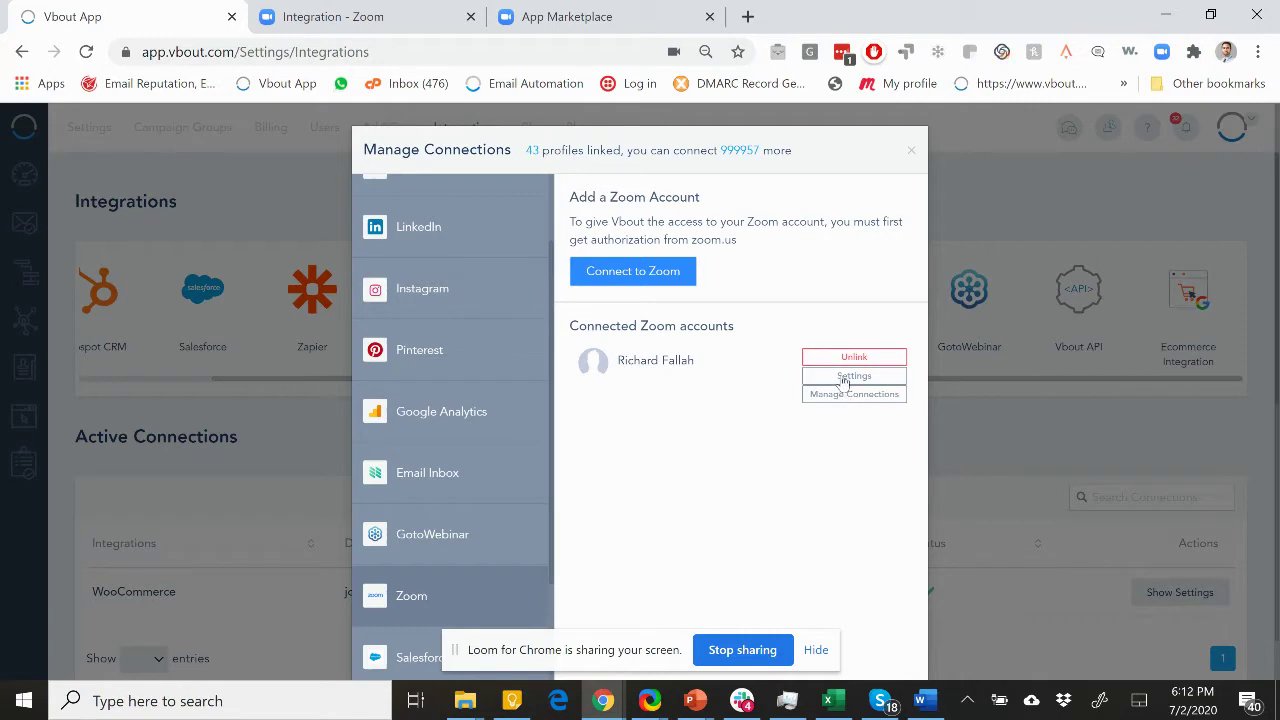
Submit the Zoom account's connection settings with a list per webinar and event name as contact tag enabled, then close the connection manager.
{"action": "left_click", "coordinate": [843, 377]}
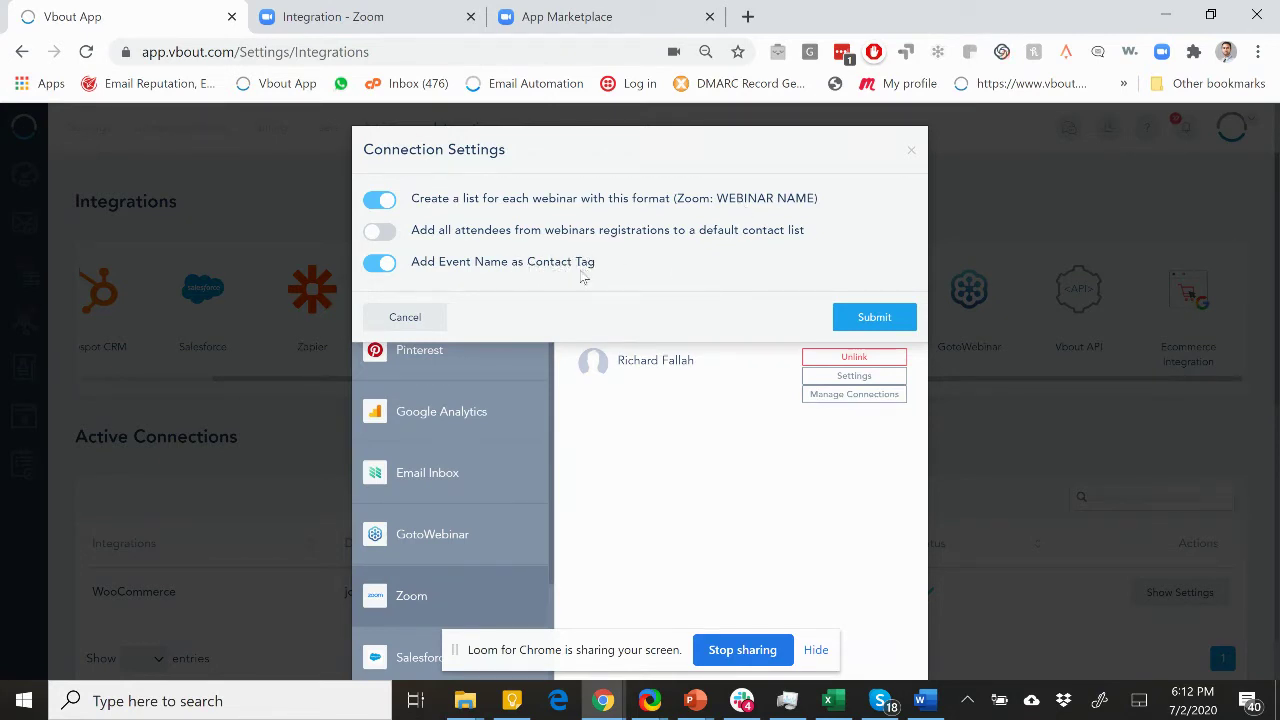
{"action": "left_click", "coordinate": [874, 317]}
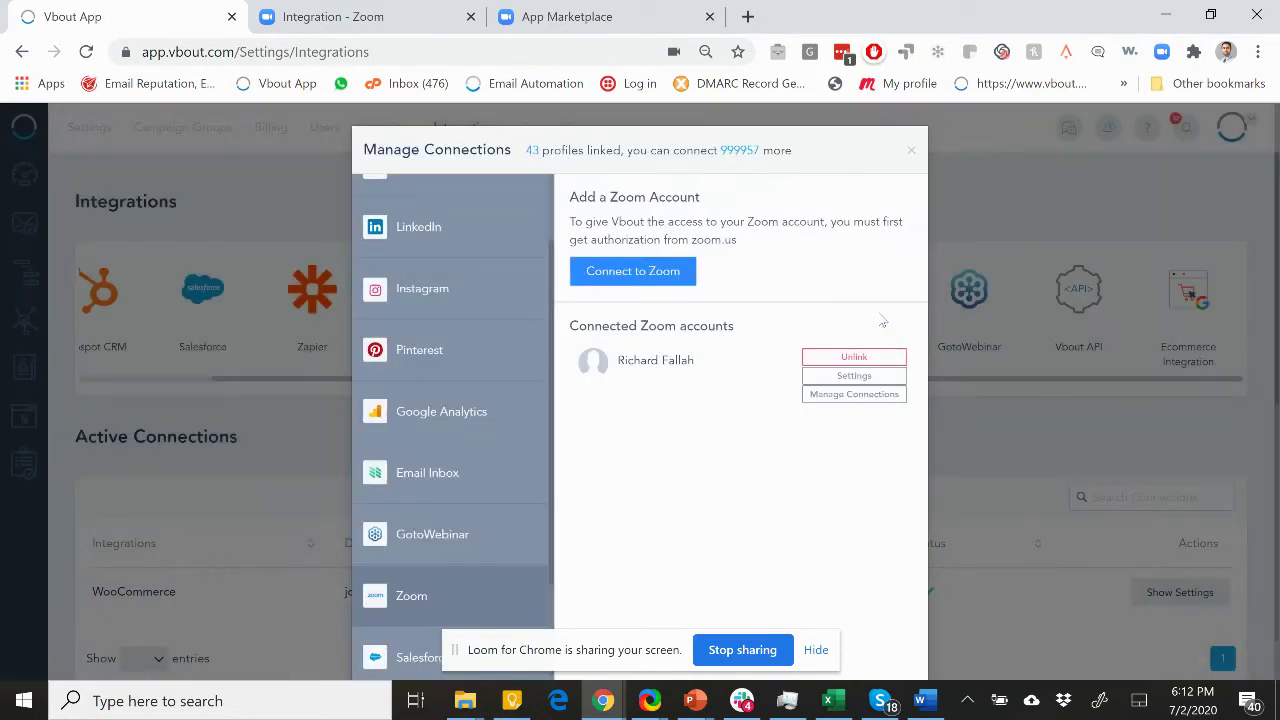
{"action": "left_click", "coordinate": [911, 151]}
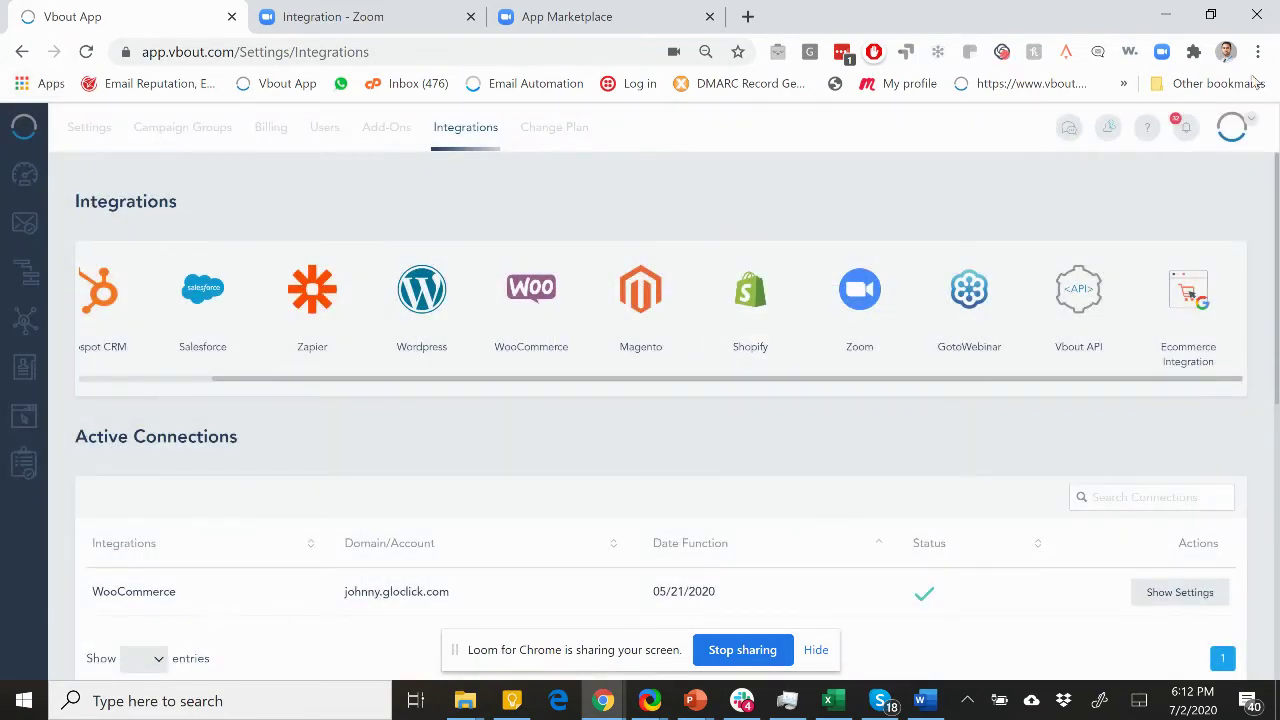
Reload the Integrations page and view the settings of the active Zoom connection without changing them.
{"action": "left_click", "coordinate": [1245, 128]}
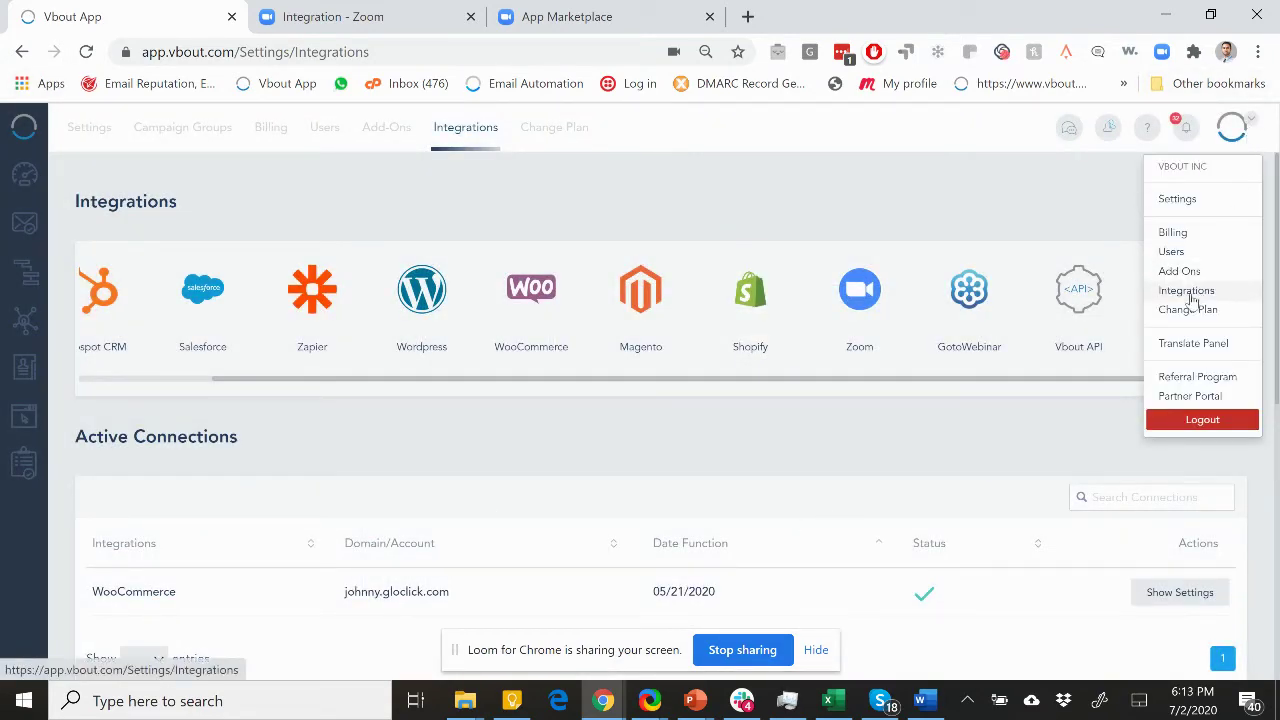
{"action": "left_click", "coordinate": [1187, 291]}
{"action": "scroll", "coordinate": [488, 478], "scroll_direction": "down", "scroll_amount": 1}
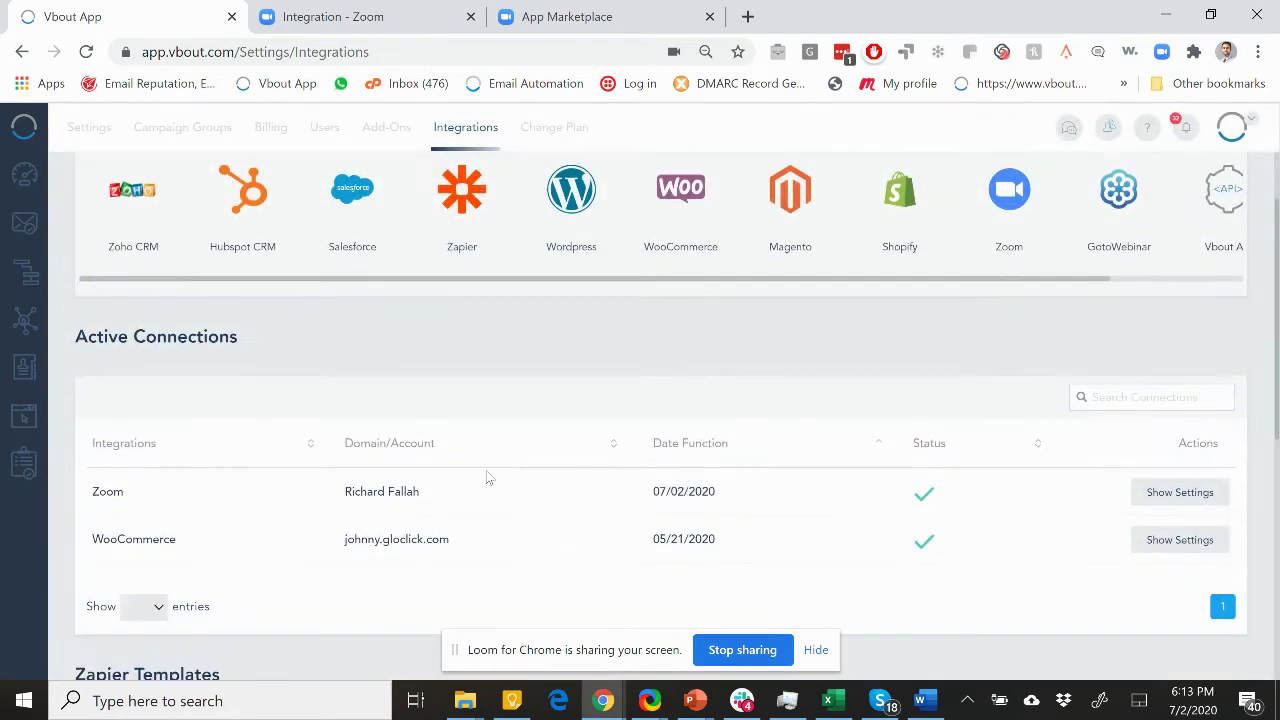
{"action": "left_click", "coordinate": [1180, 492]}
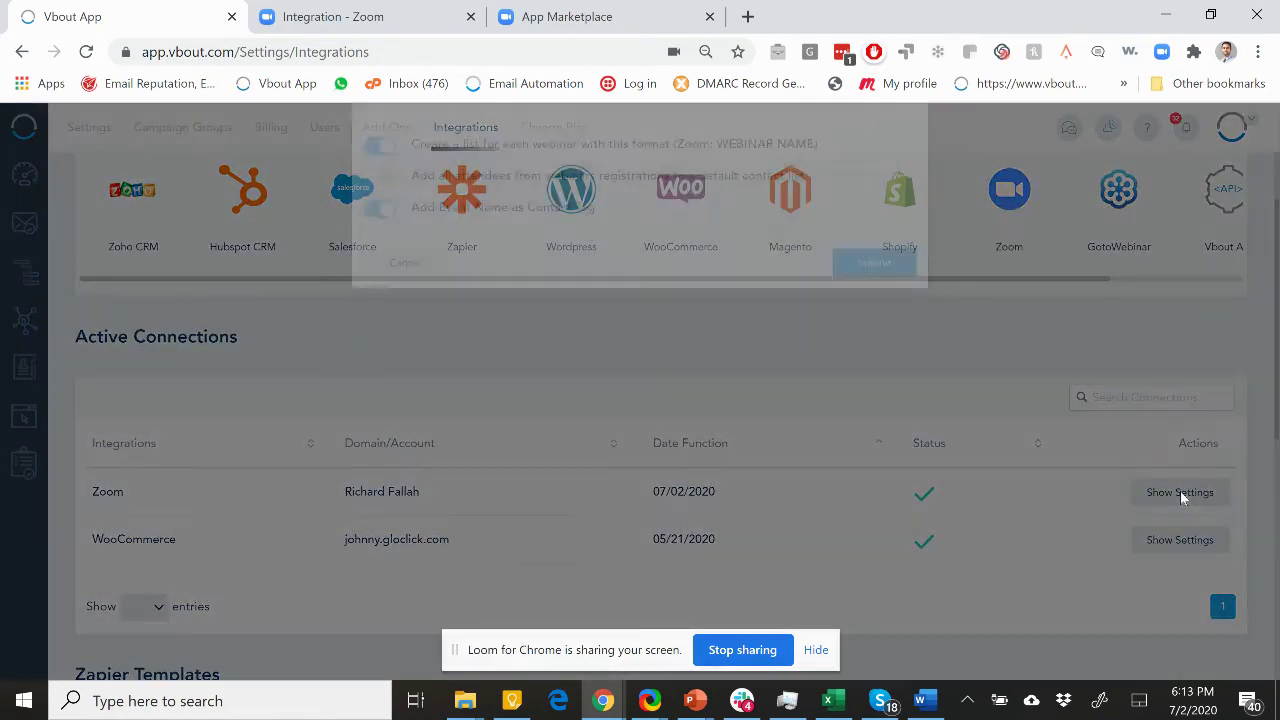
{"action": "left_click", "coordinate": [404, 318]}
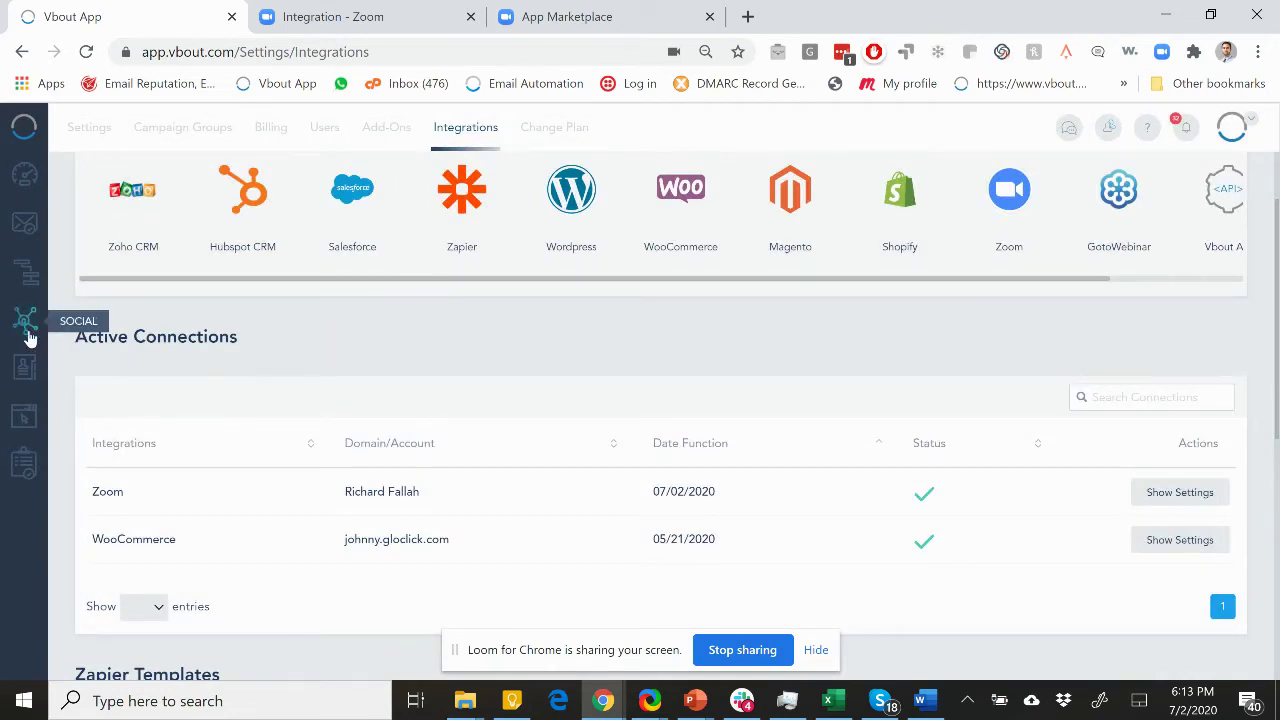
Return to the integrations after a brief visit to Social and check the connected Zoom accounts.
{"action": "left_click", "coordinate": [26, 324]}
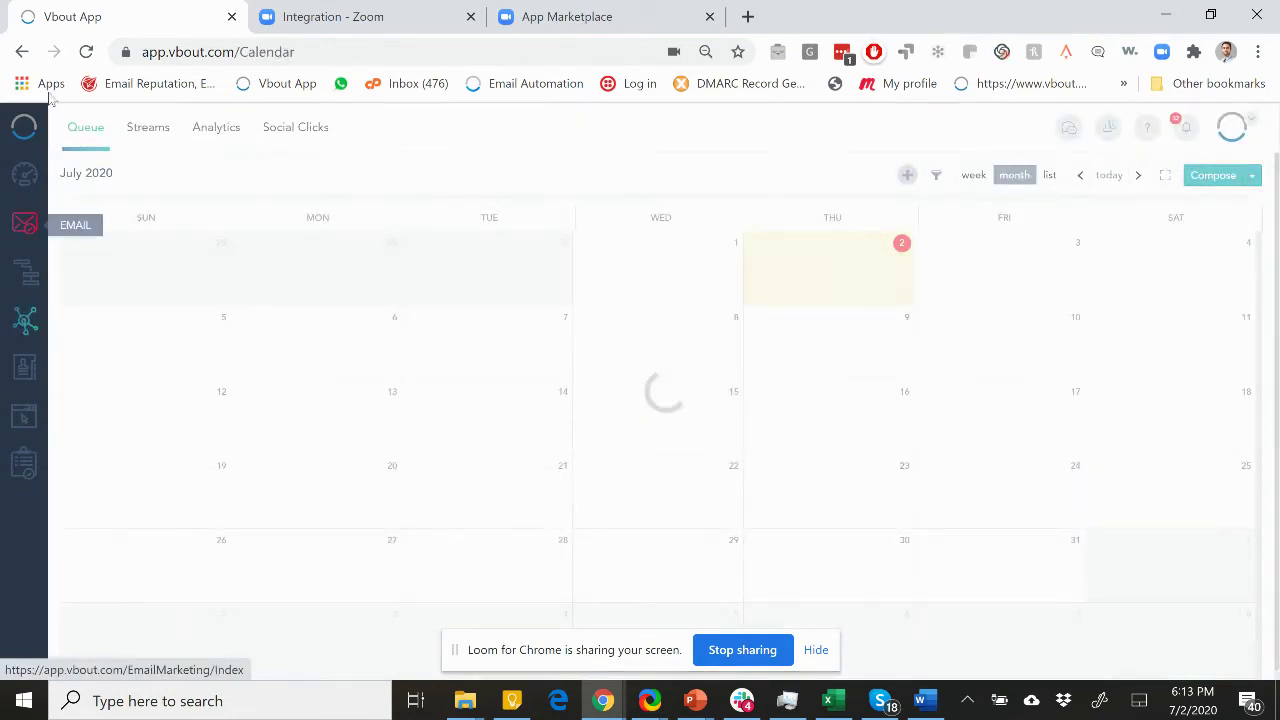
{"action": "key", "text": "alt+Left"}
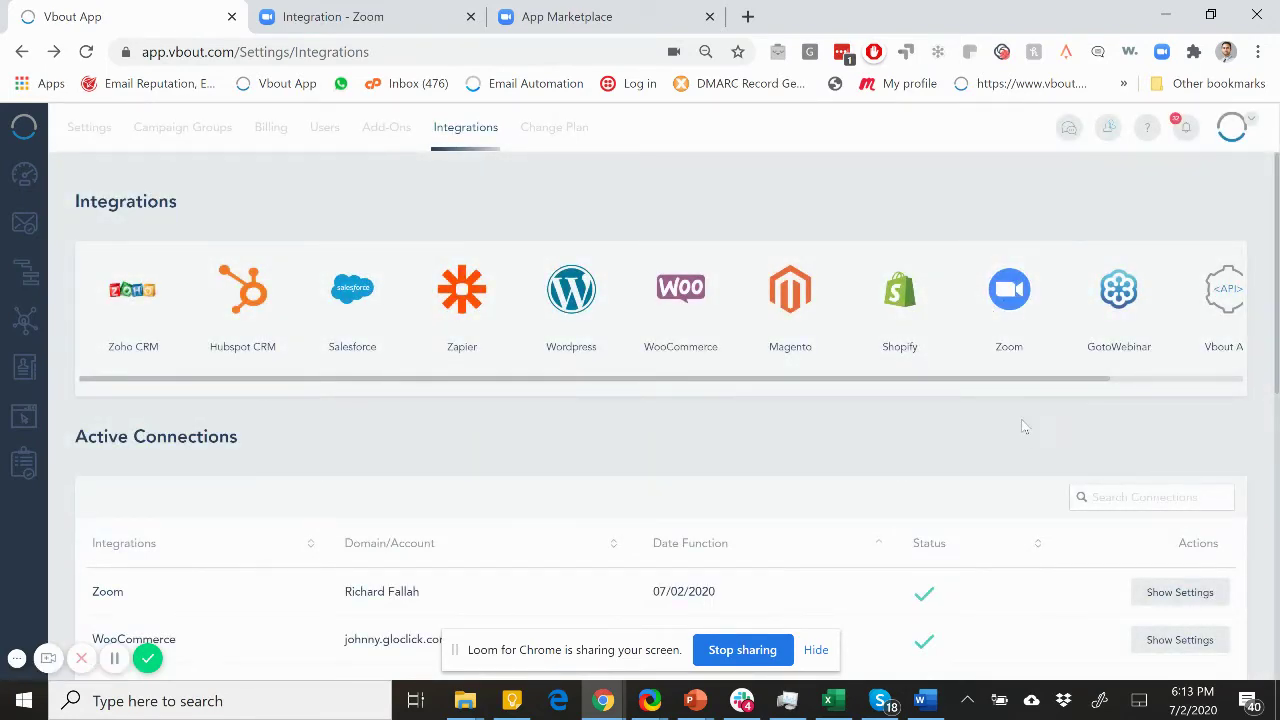
{"action": "left_click", "coordinate": [1010, 300]}
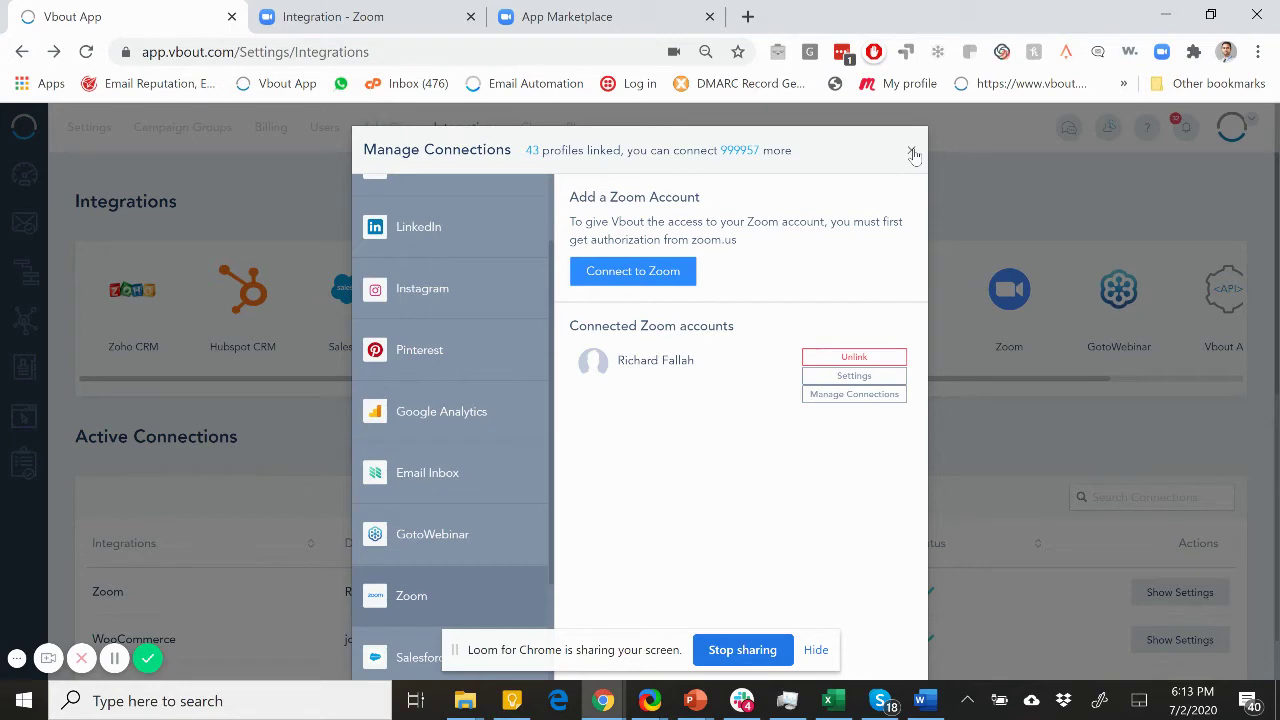
{"action": "left_click", "coordinate": [911, 152]}
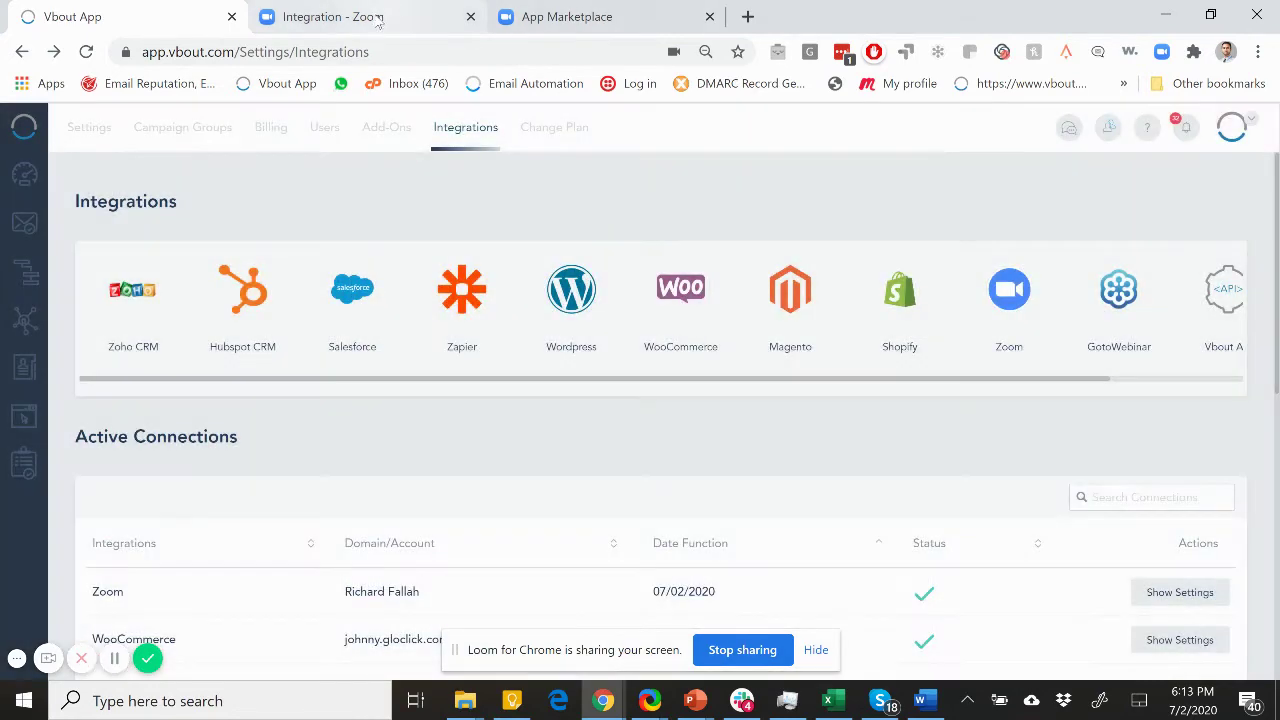
Switch to Zoom's App Marketplace and refresh the Installed Apps list to check for VBOUT.
{"action": "left_click", "coordinate": [366, 17]}
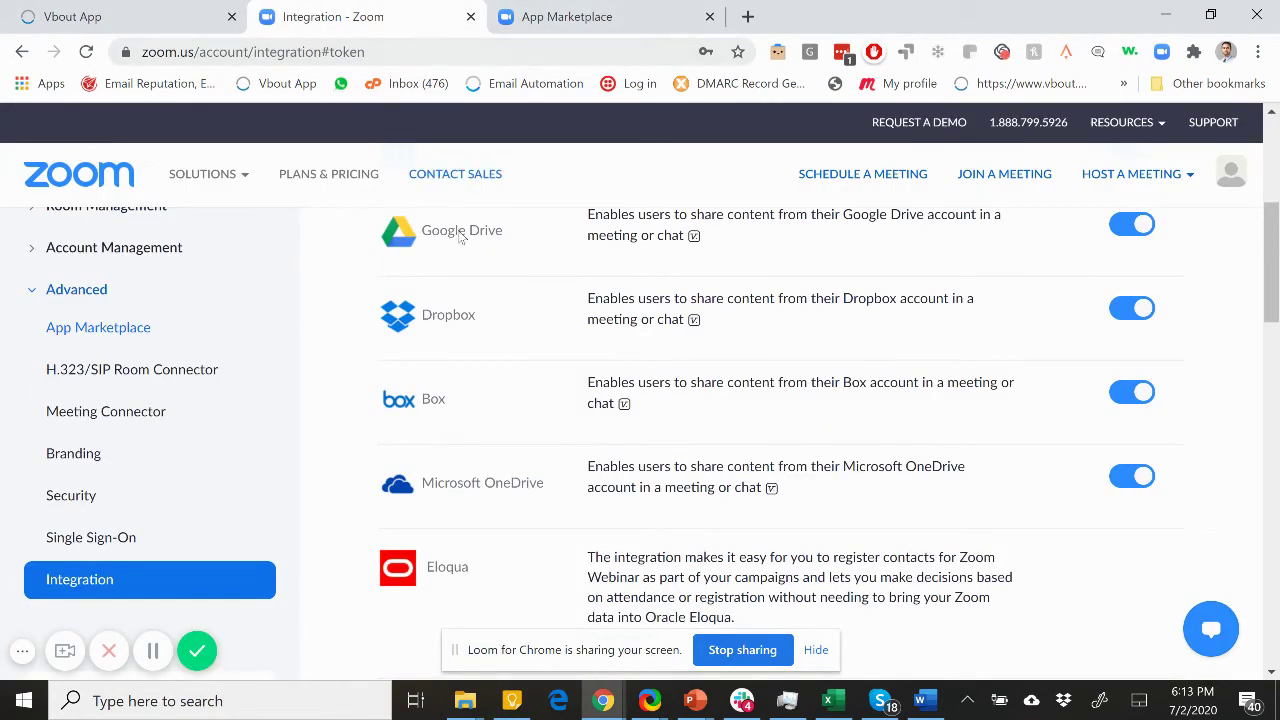
{"action": "scroll", "coordinate": [433, 220], "scroll_direction": "up", "scroll_amount": 4}
{"action": "left_click", "coordinate": [541, 24]}
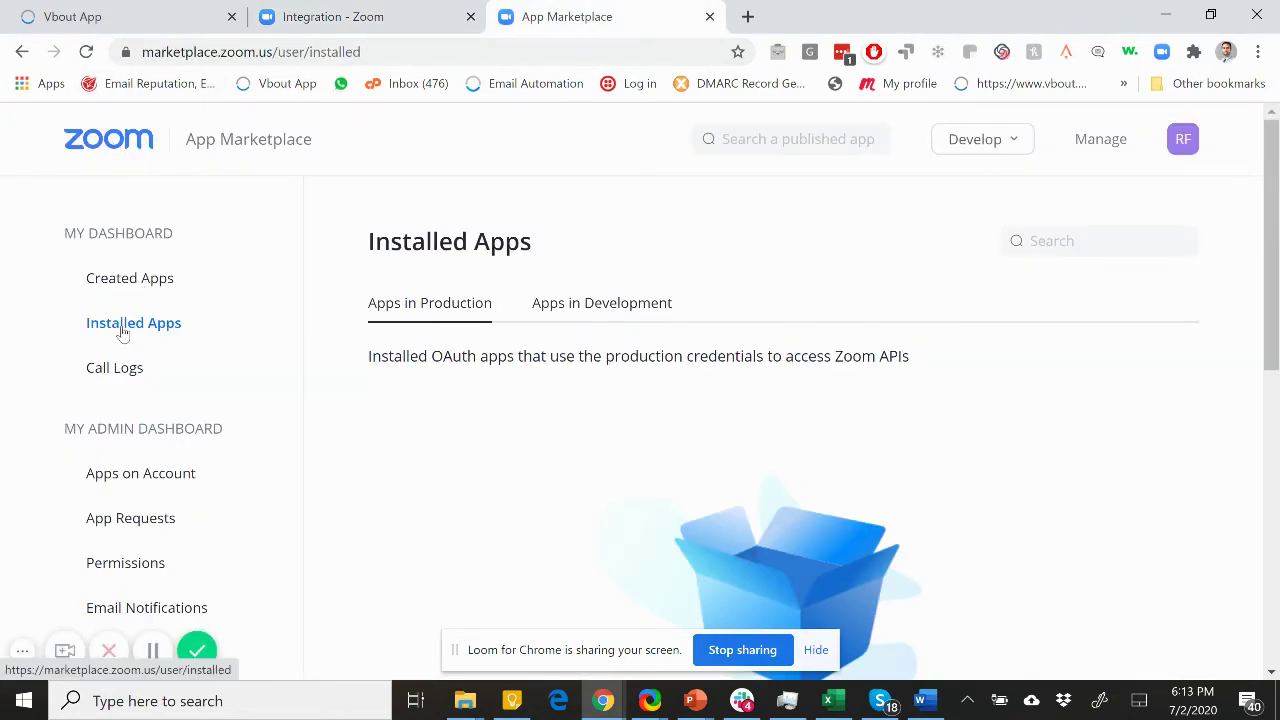
{"action": "left_click", "coordinate": [86, 51]}
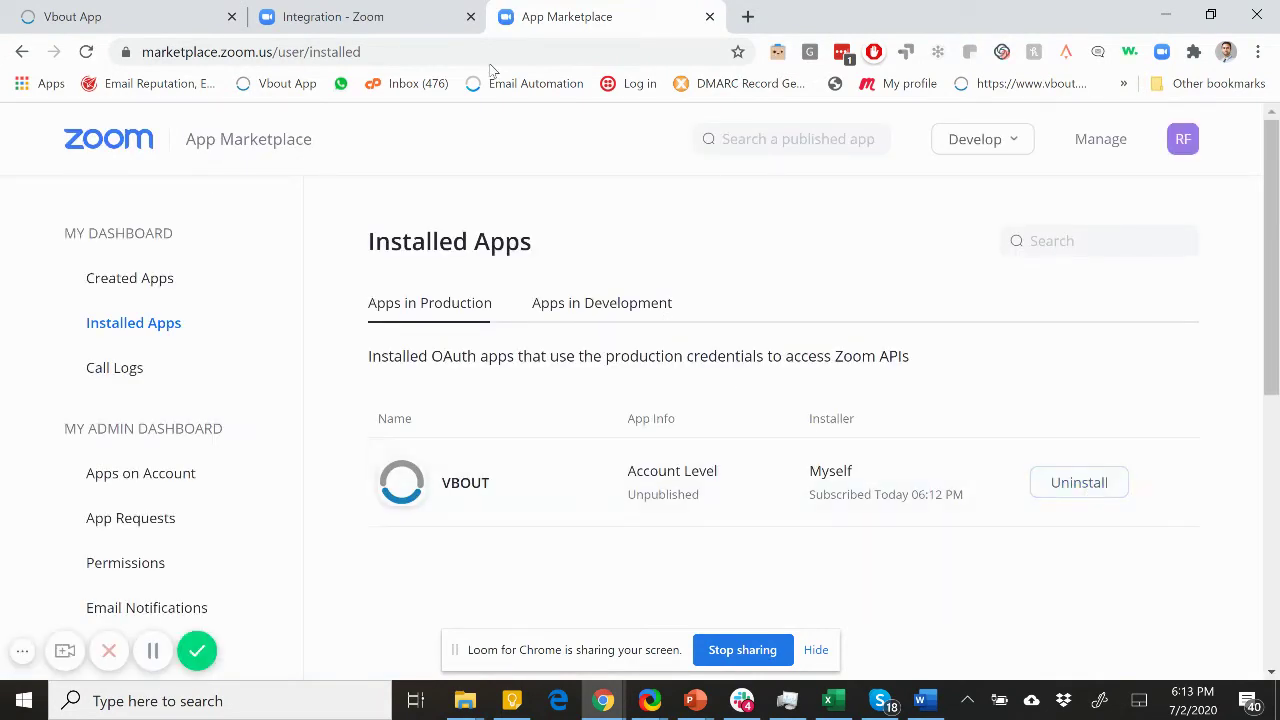
Switch to the Zoom account site and open the form for scheduling a new webinar.
{"action": "left_click", "coordinate": [120, 16]}
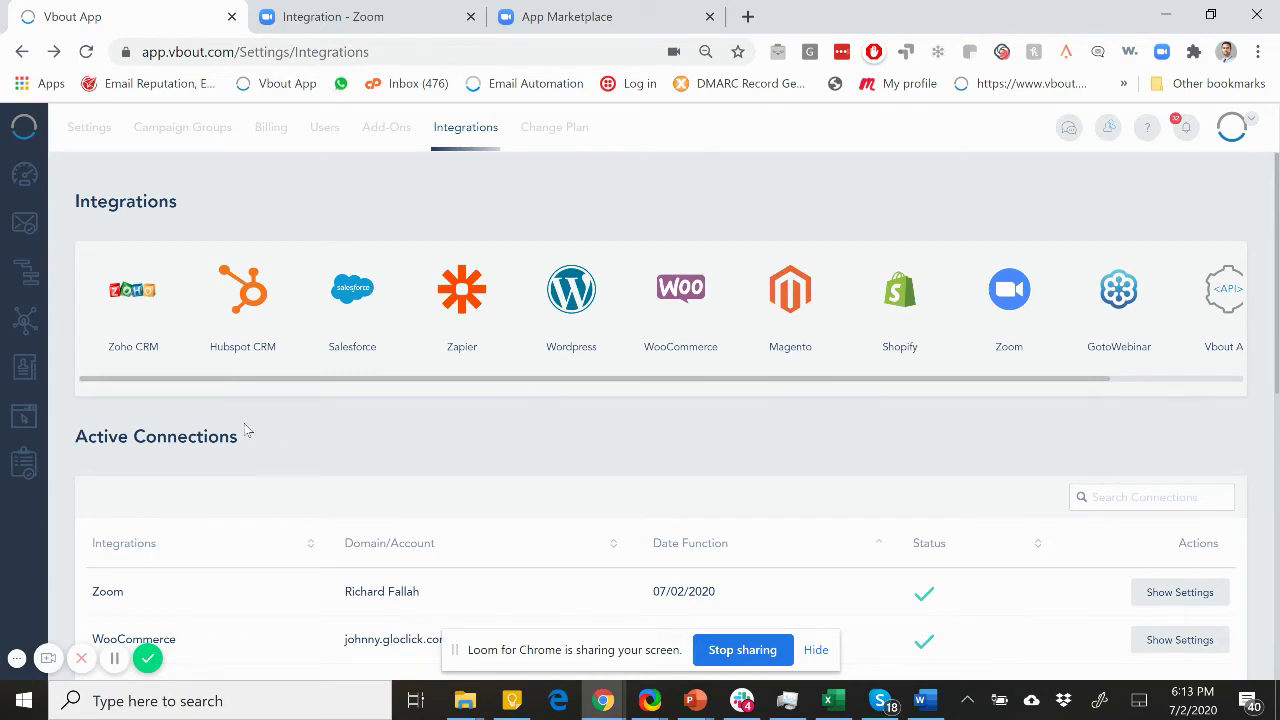
{"action": "left_click", "coordinate": [342, 12]}
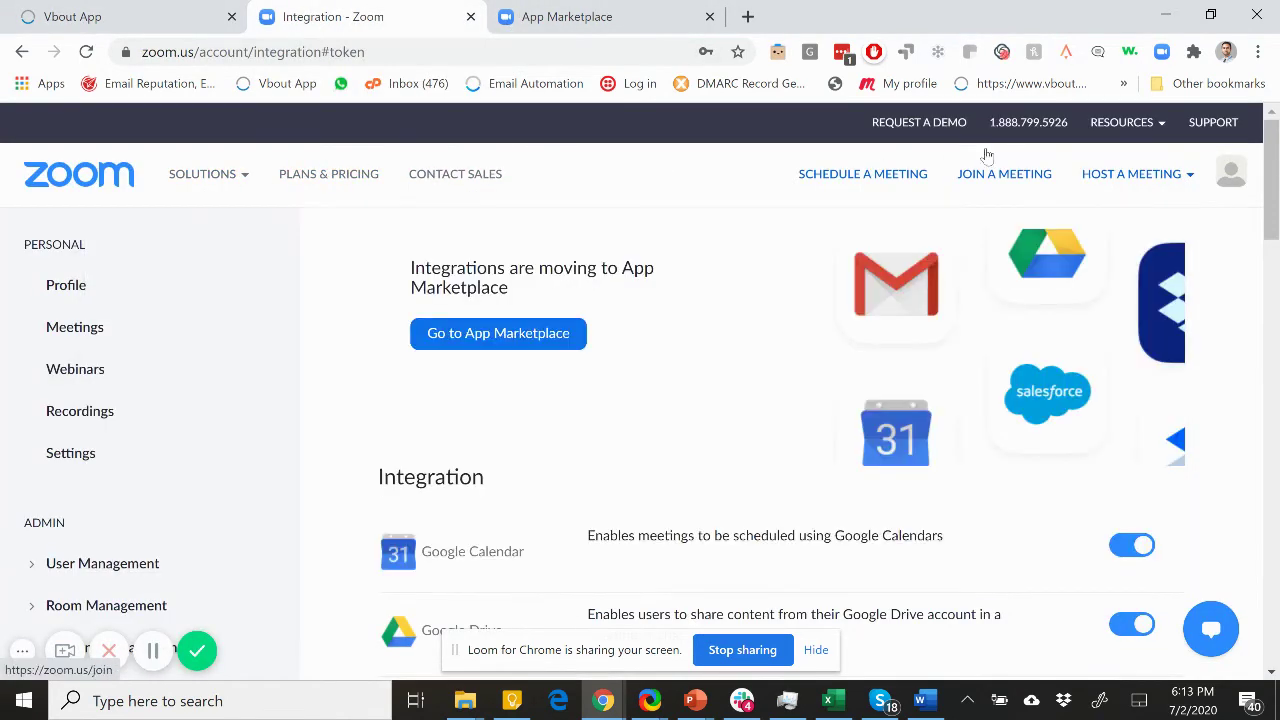
{"action": "mouse_move", "coordinate": [1153, 177]}
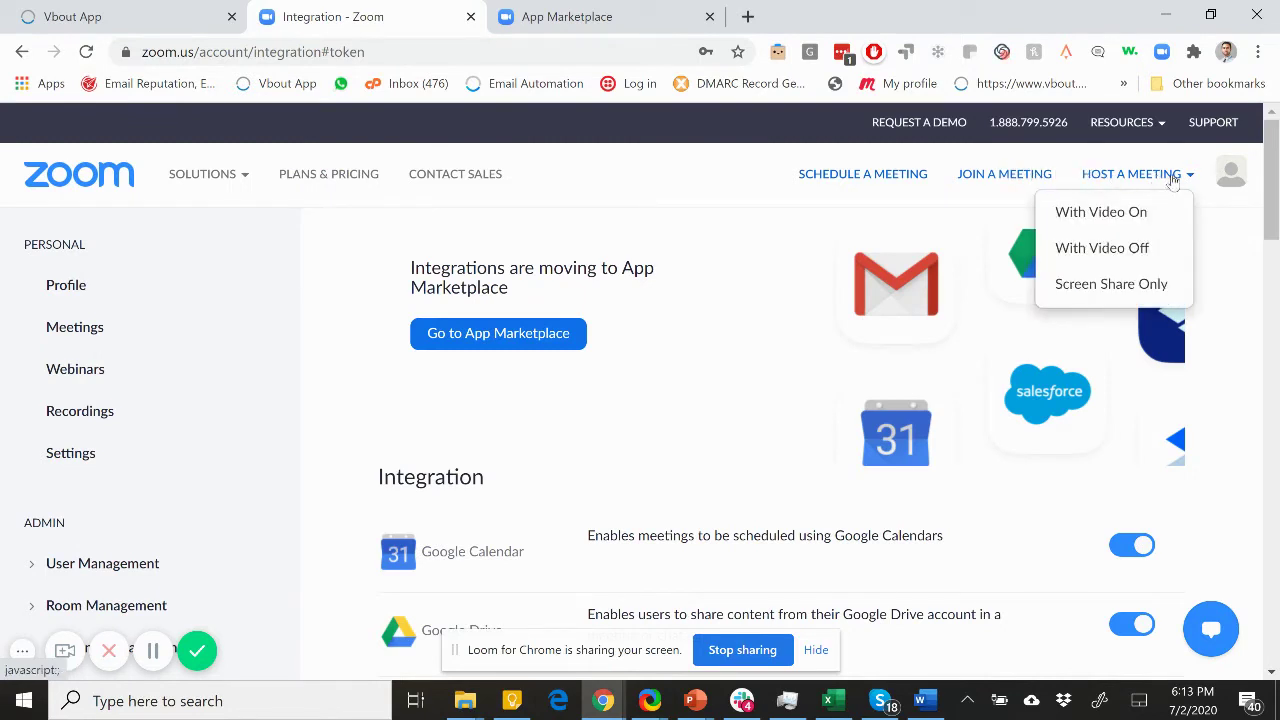
{"action": "left_click", "coordinate": [866, 175]}
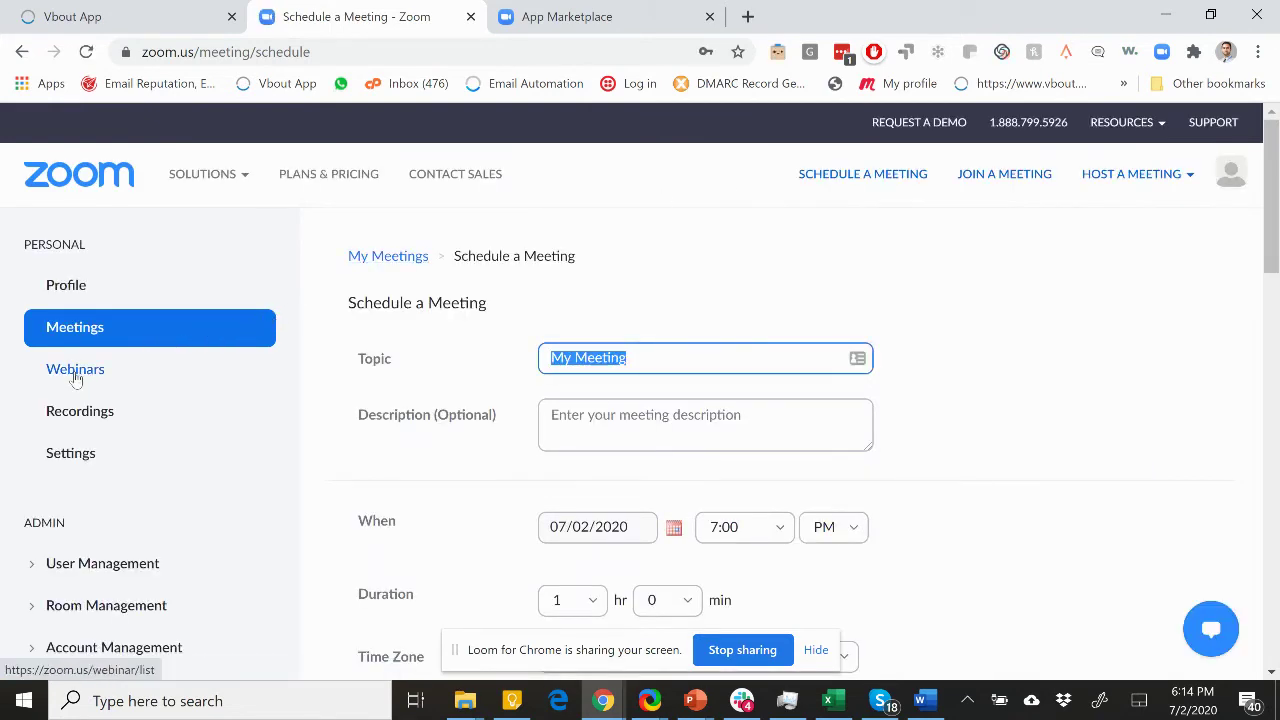
{"action": "left_click", "coordinate": [85, 372]}
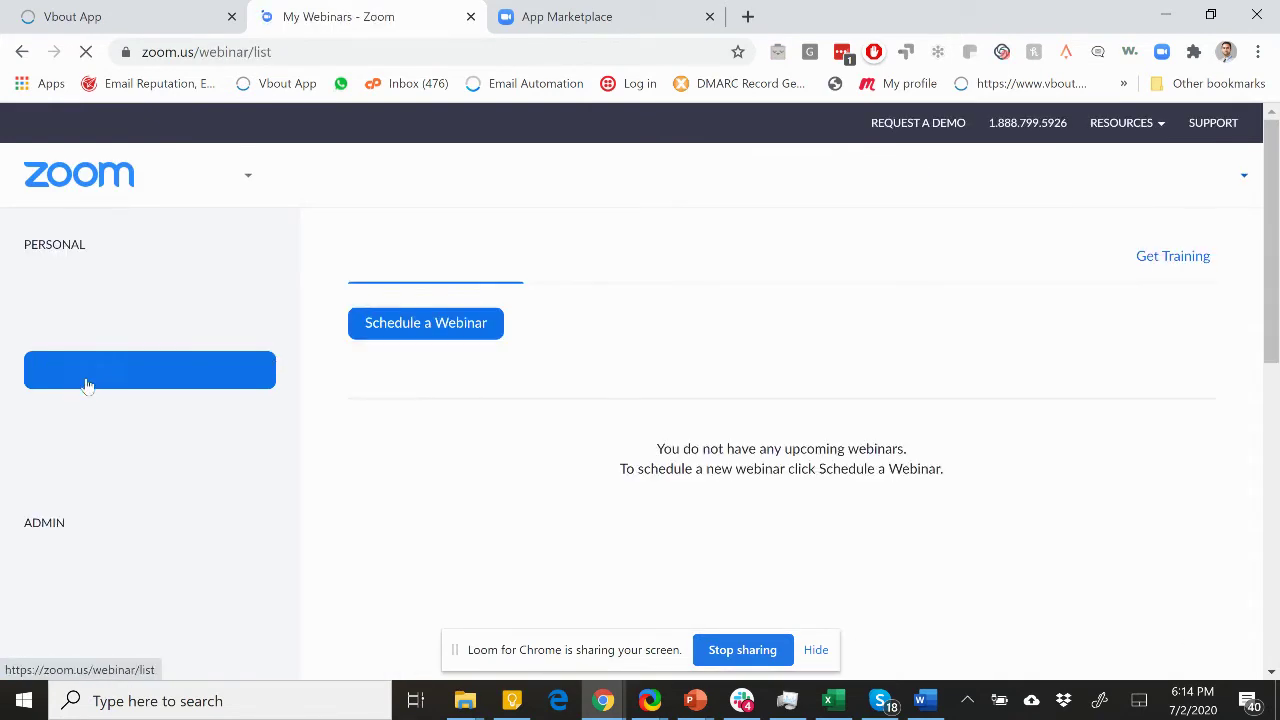
{"action": "left_click", "coordinate": [443, 325]}
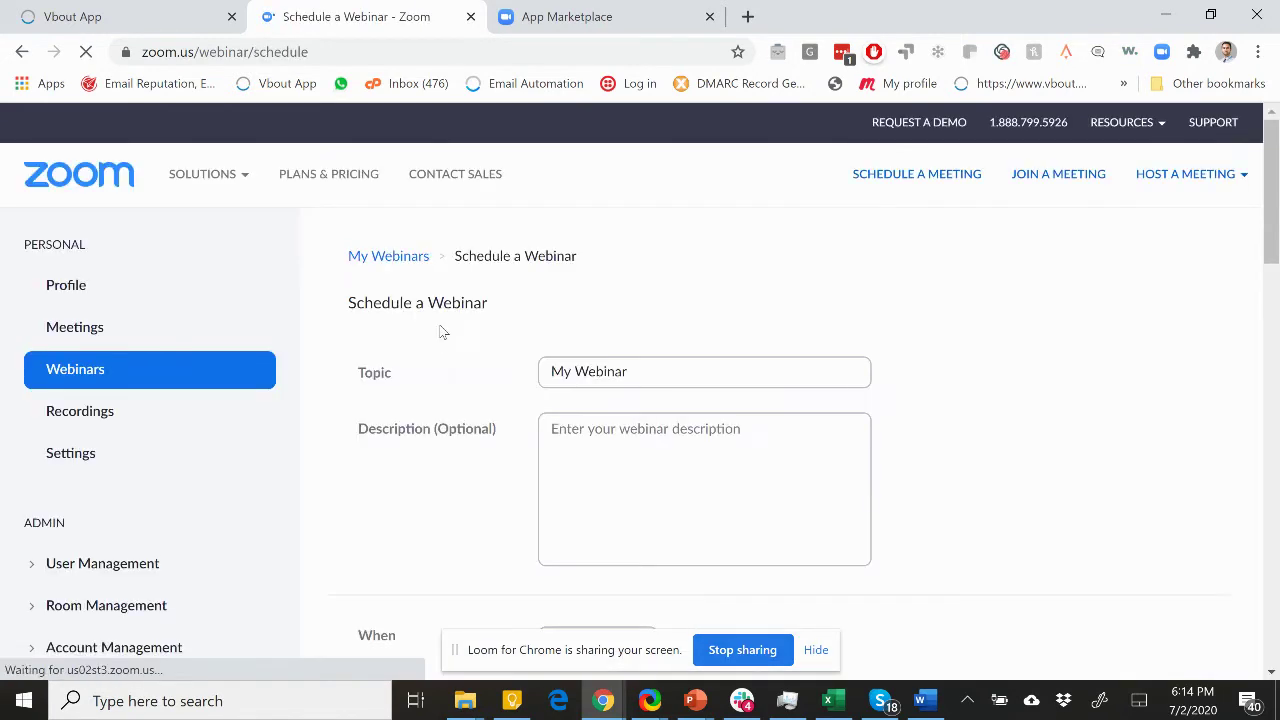
Set the webinar topic to "Test Webinar".
{"action": "triple_click", "coordinate": [614, 371]}
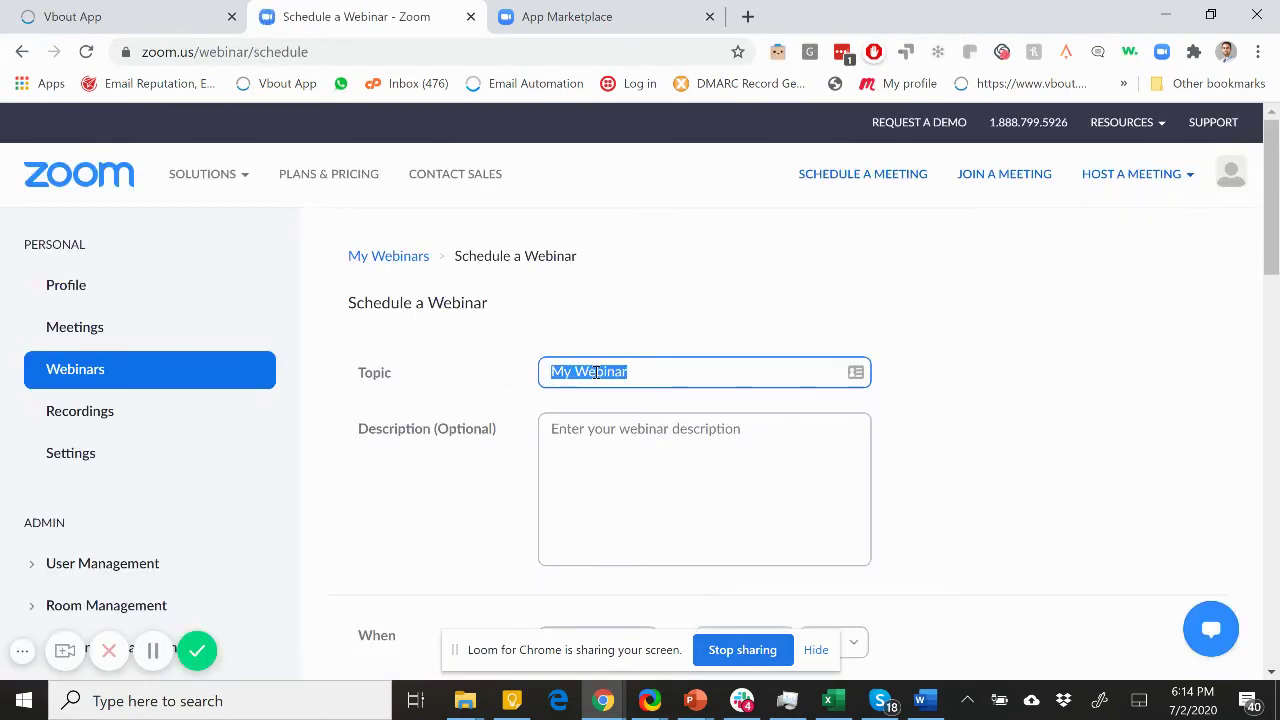
{"action": "type", "text": "Test"}
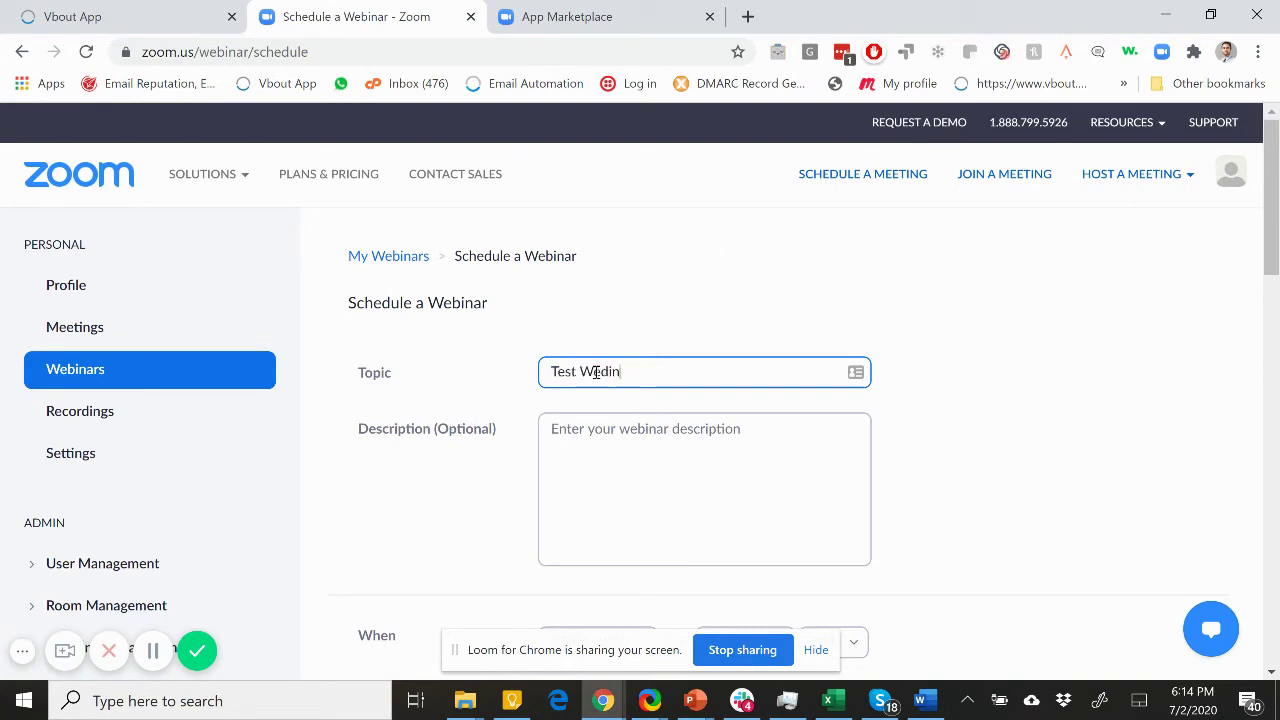
{"action": "type", "text": " Wed"}
{"action": "key", "text": "BackSpace"}
{"action": "type", "text": "binar"}
{"action": "left_click", "coordinate": [634, 480]}
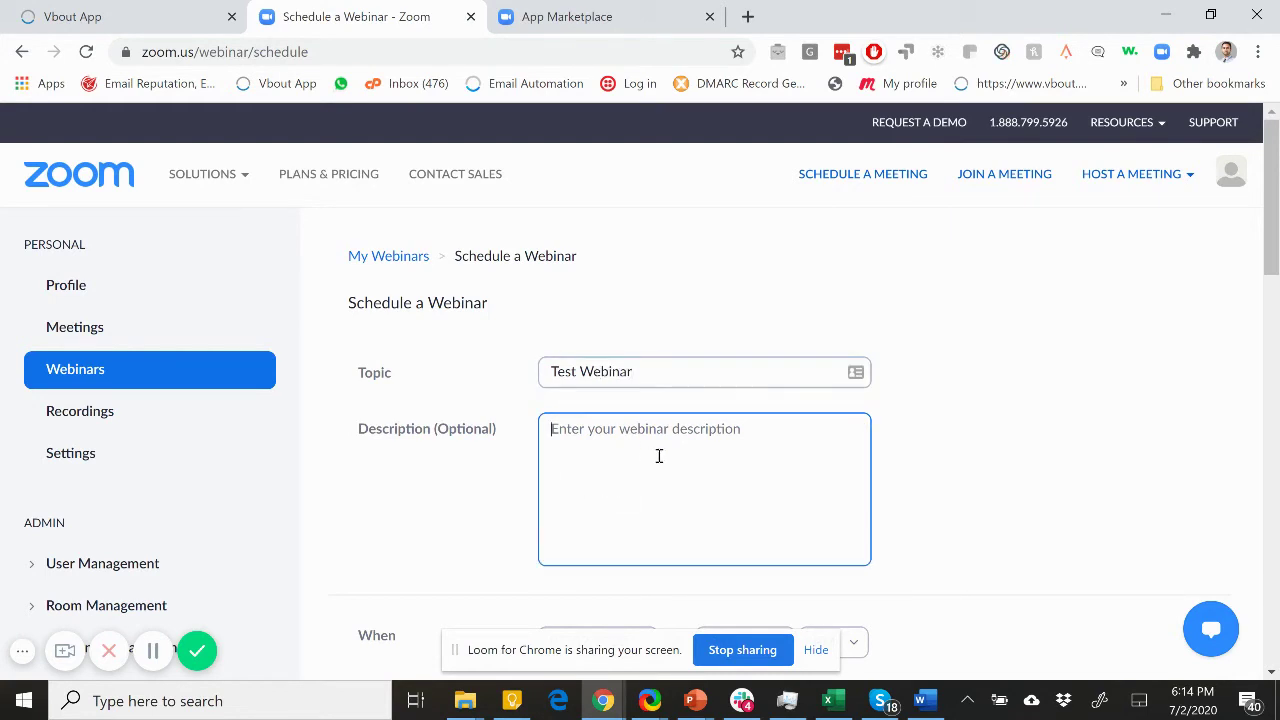
Set the webinar date to July 3, 2020.
{"action": "scroll", "coordinate": [720, 460], "scroll_direction": "down", "scroll_amount": 2}
{"action": "left_click", "coordinate": [577, 445]}
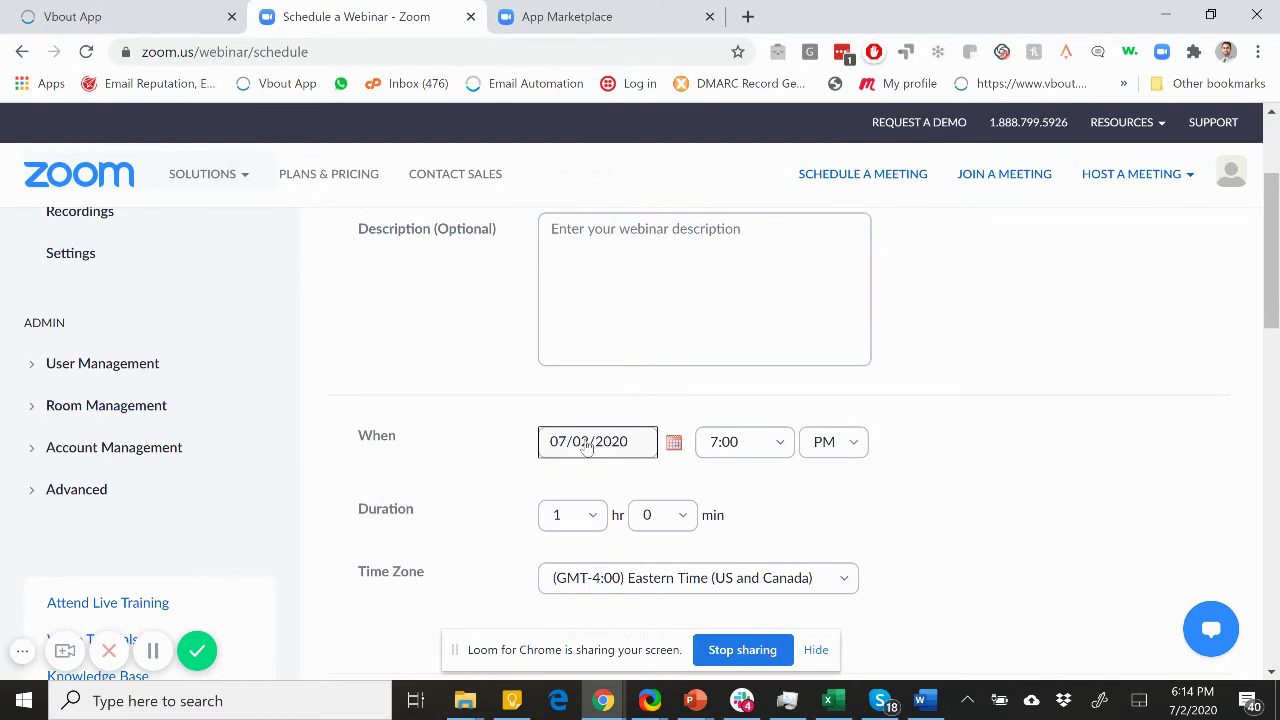
{"action": "left_click", "coordinate": [674, 442]}
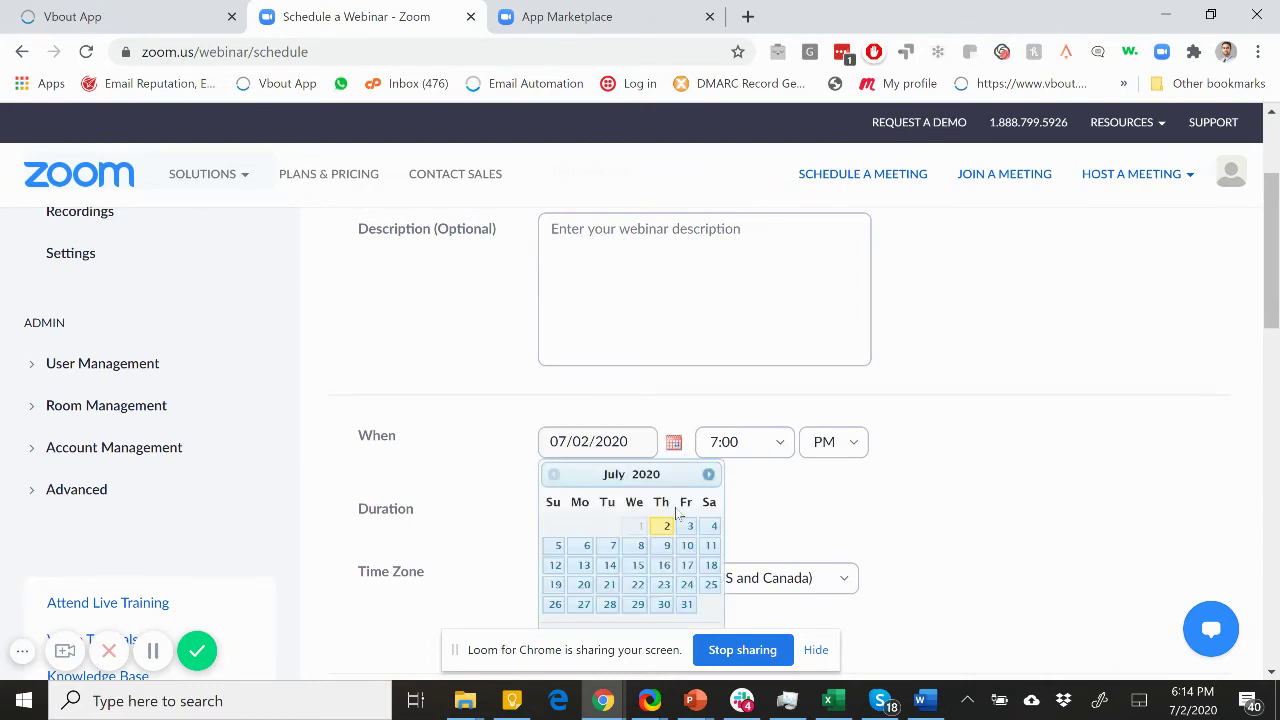
{"action": "left_click", "coordinate": [688, 528]}
Make registration required for the Test Webinar and schedule it.
{"action": "scroll", "coordinate": [771, 514], "scroll_direction": "down", "scroll_amount": 3}
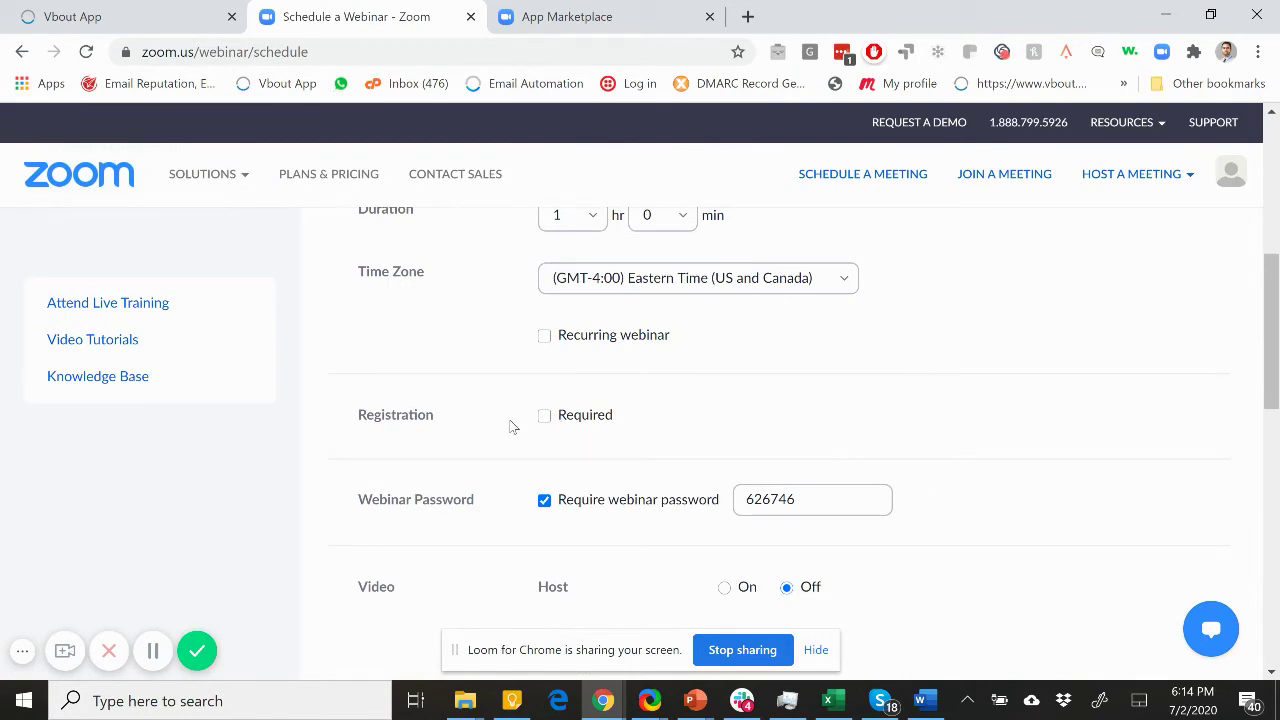
{"action": "left_click_drag", "start_coordinate": [353, 418], "coordinate": [486, 425]}
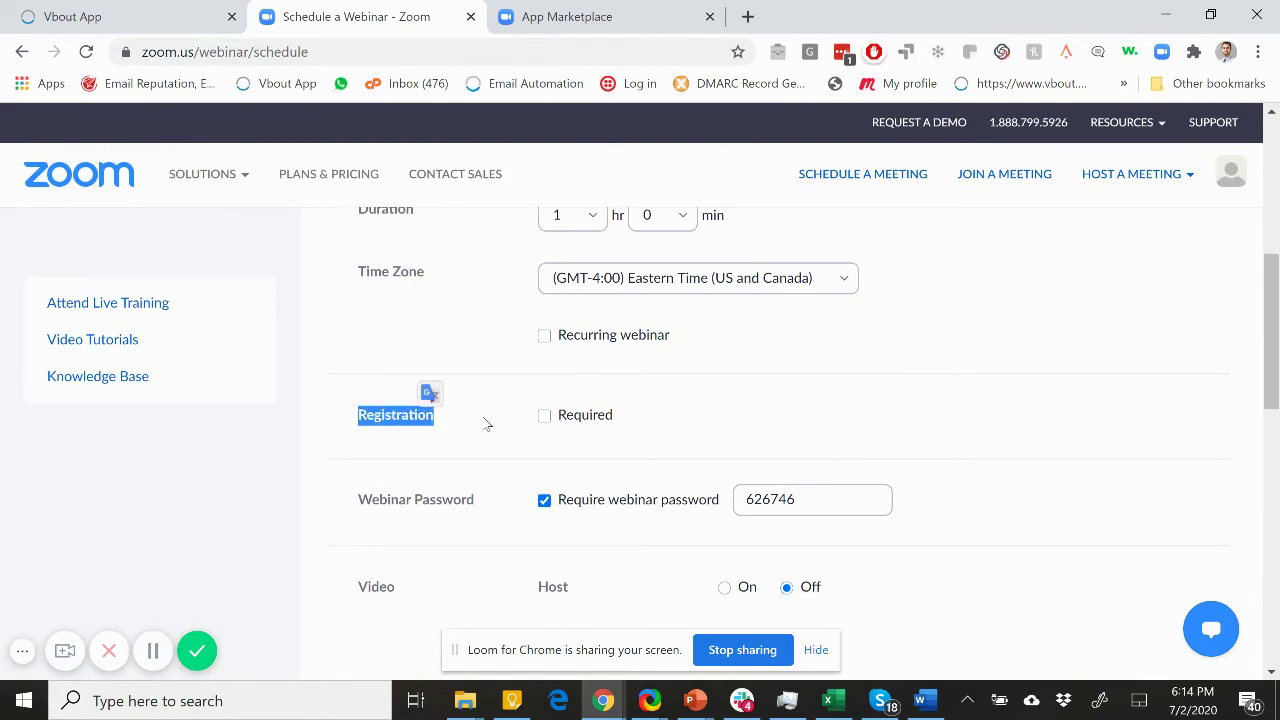
{"action": "left_click", "coordinate": [544, 420]}
{"action": "scroll", "coordinate": [997, 437], "scroll_direction": "down", "scroll_amount": 3}
{"action": "scroll", "coordinate": [996, 441], "scroll_direction": "up", "scroll_amount": 2}
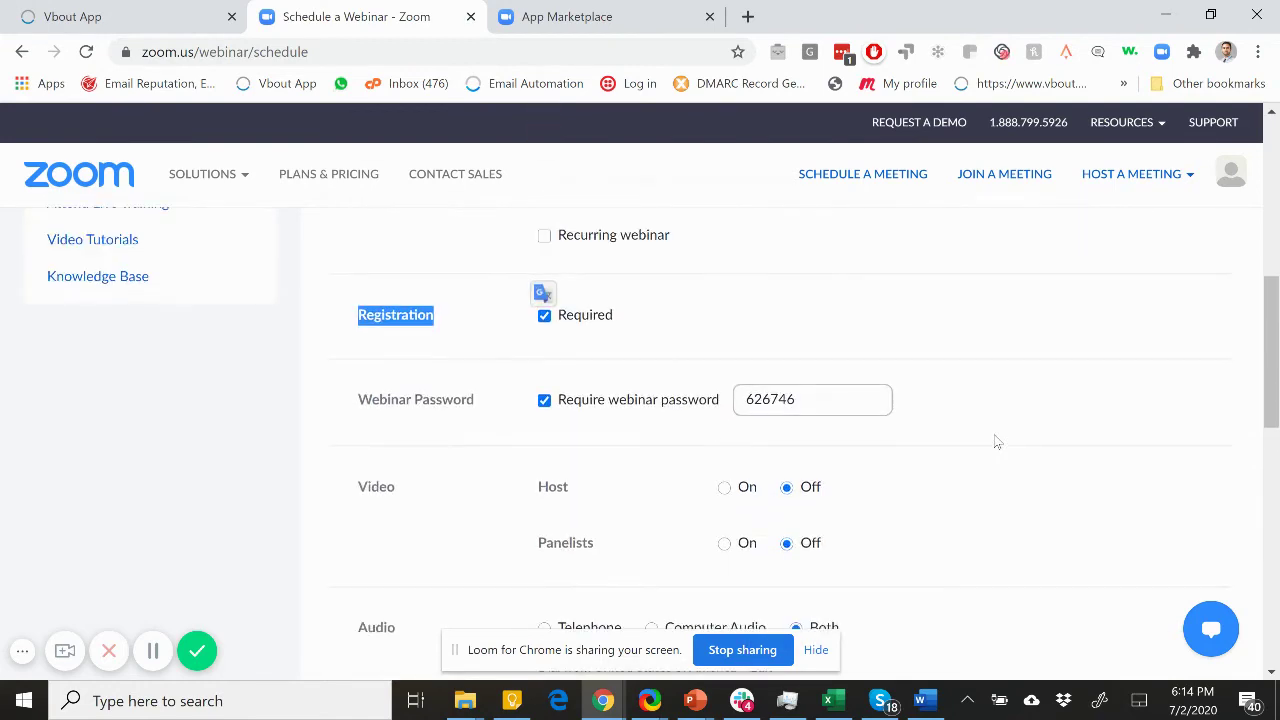
{"action": "scroll", "coordinate": [997, 440], "scroll_direction": "down", "scroll_amount": 7}
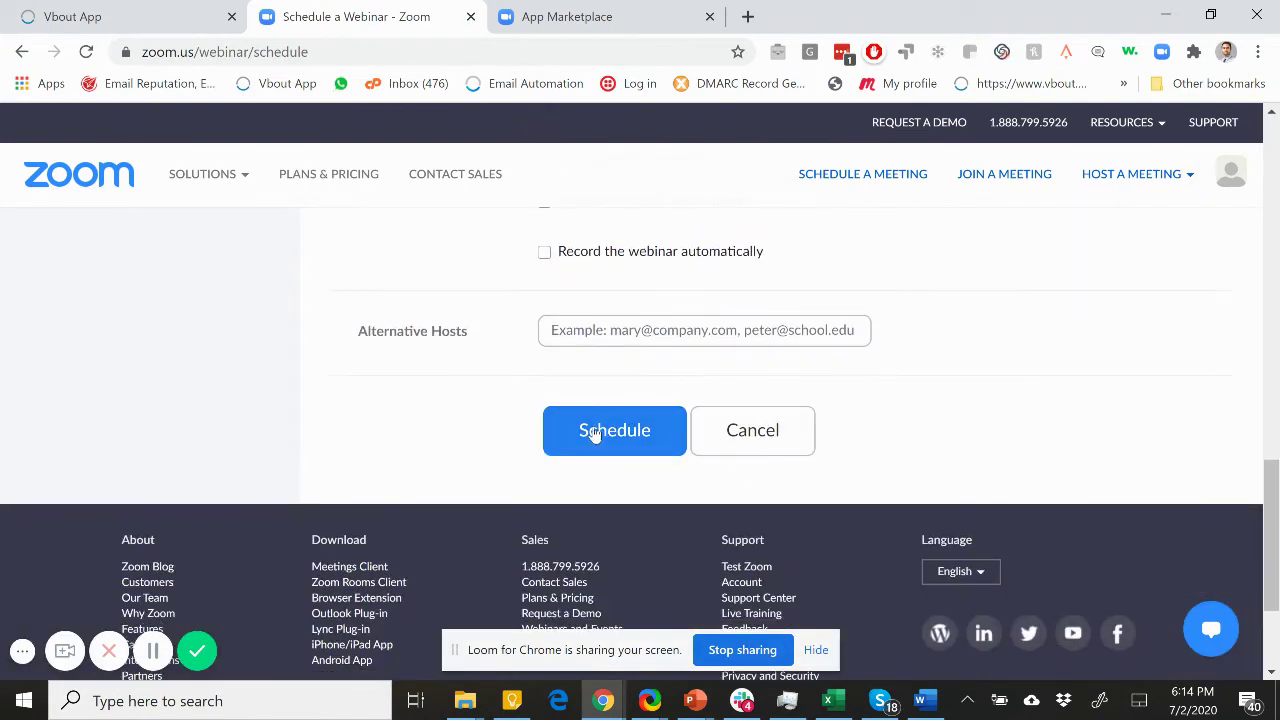
{"action": "left_click", "coordinate": [594, 432]}
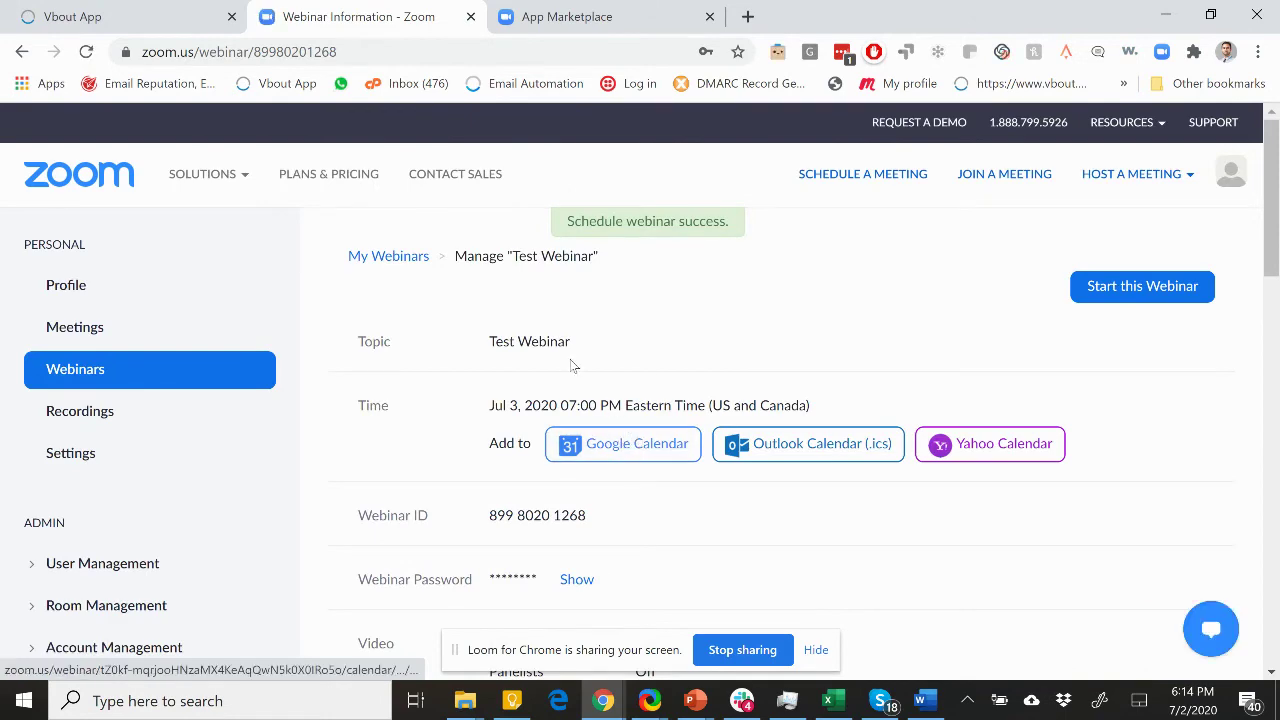
Copy the scheduled webinar's registration link and open it in a new browser tab.
{"action": "scroll", "coordinate": [565, 375], "scroll_direction": "down", "scroll_amount": 2}
{"action": "scroll", "coordinate": [545, 390], "scroll_direction": "down", "scroll_amount": 4}
{"action": "scroll", "coordinate": [560, 387], "scroll_direction": "down", "scroll_amount": 3}
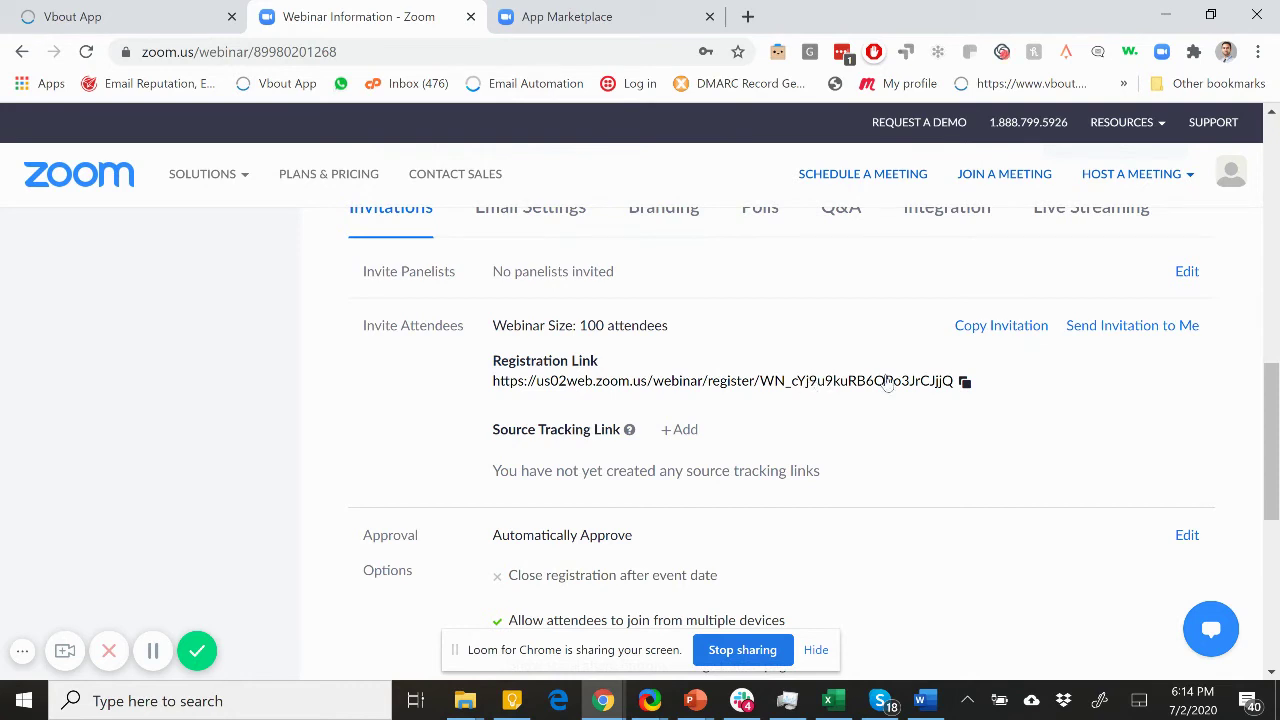
{"action": "left_click", "coordinate": [964, 381]}
{"action": "left_click", "coordinate": [748, 16]}
{"action": "key", "text": "ctrl+v"}
{"action": "key", "text": "Return"}
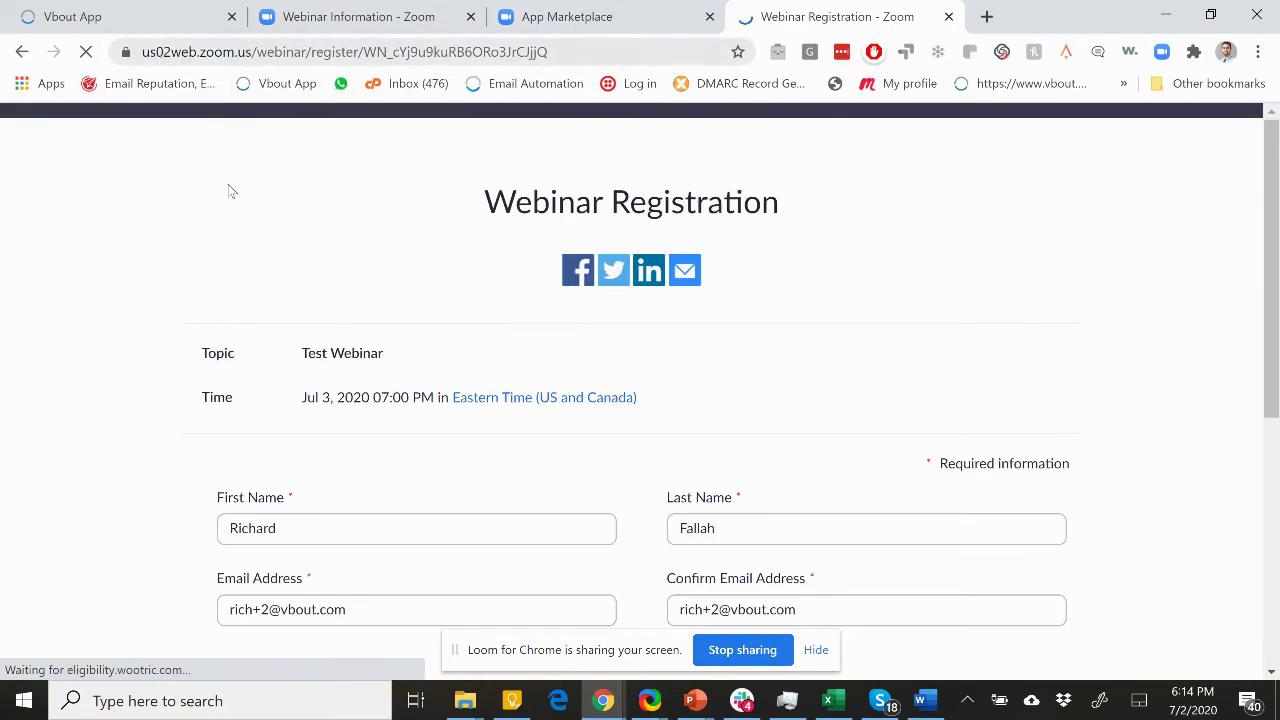
Switch to VBOUT, open the contact lists and refresh them to check for a list matching the Test Webinar.
{"action": "left_click", "coordinate": [148, 18]}
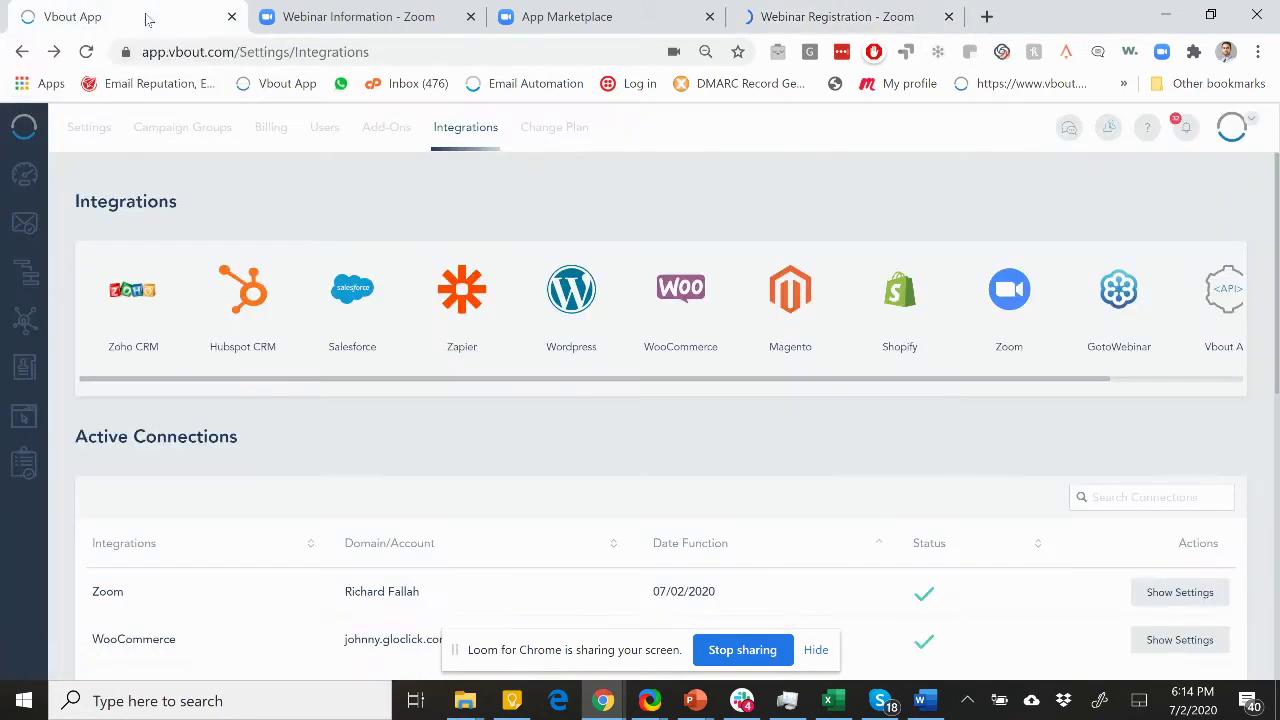
{"action": "left_click", "coordinate": [24, 372]}
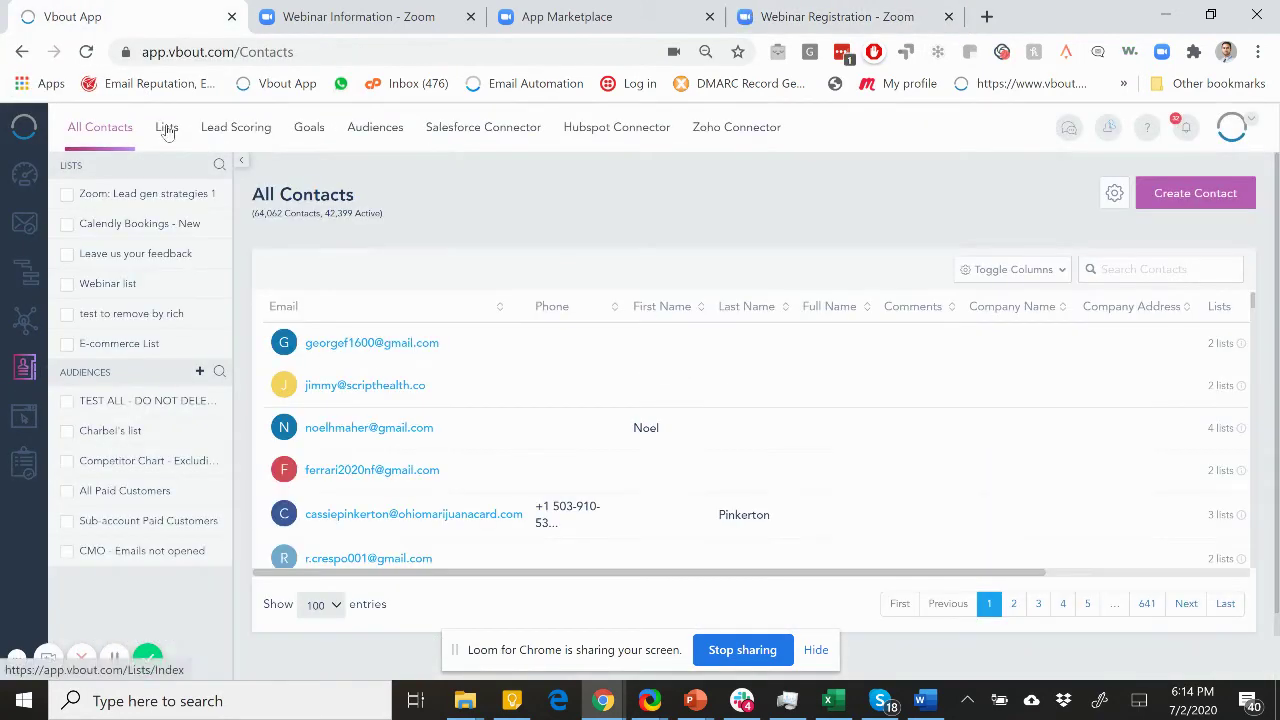
{"action": "left_click", "coordinate": [167, 130]}
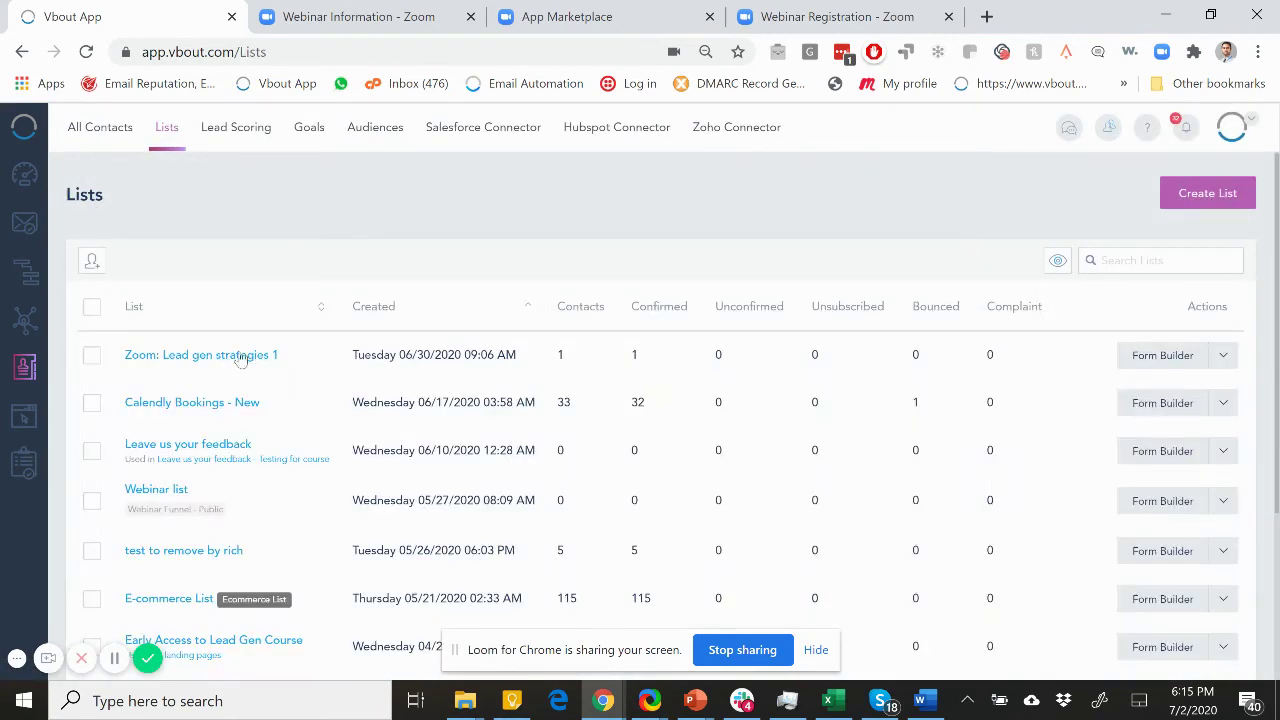
{"action": "left_click_drag", "start_coordinate": [295, 360], "coordinate": [103, 370]}
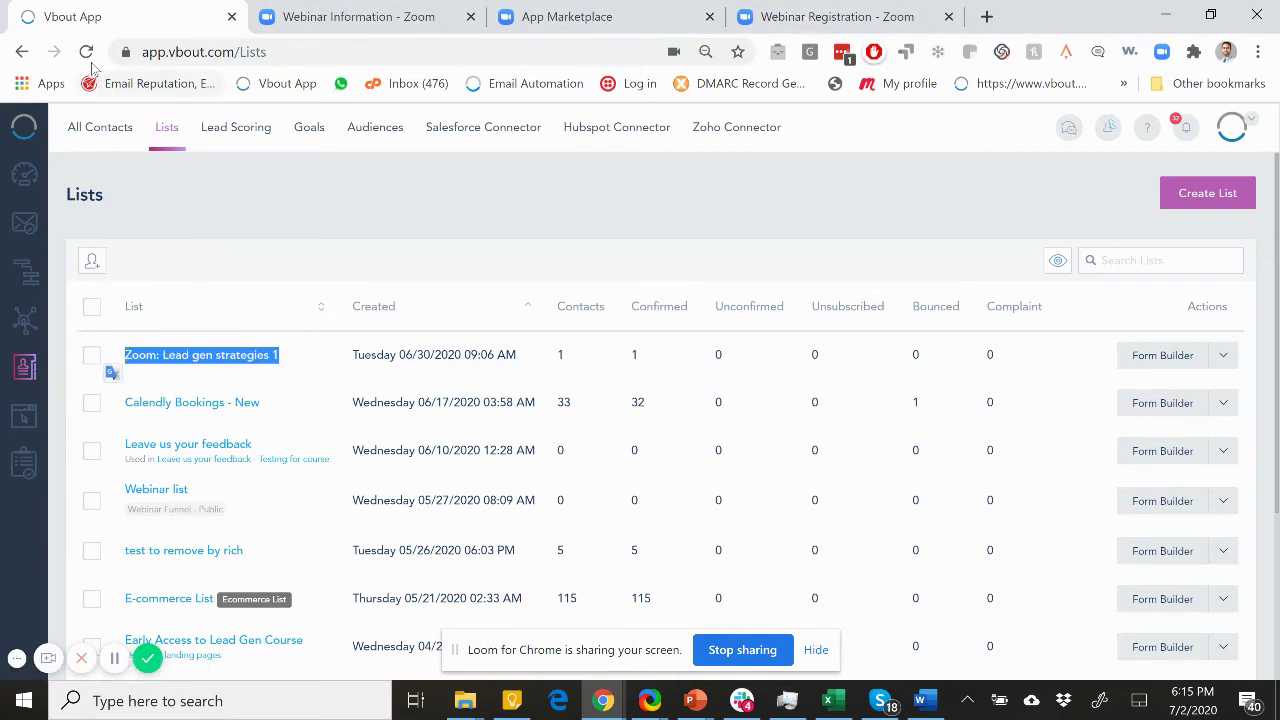
{"action": "left_click", "coordinate": [86, 51]}
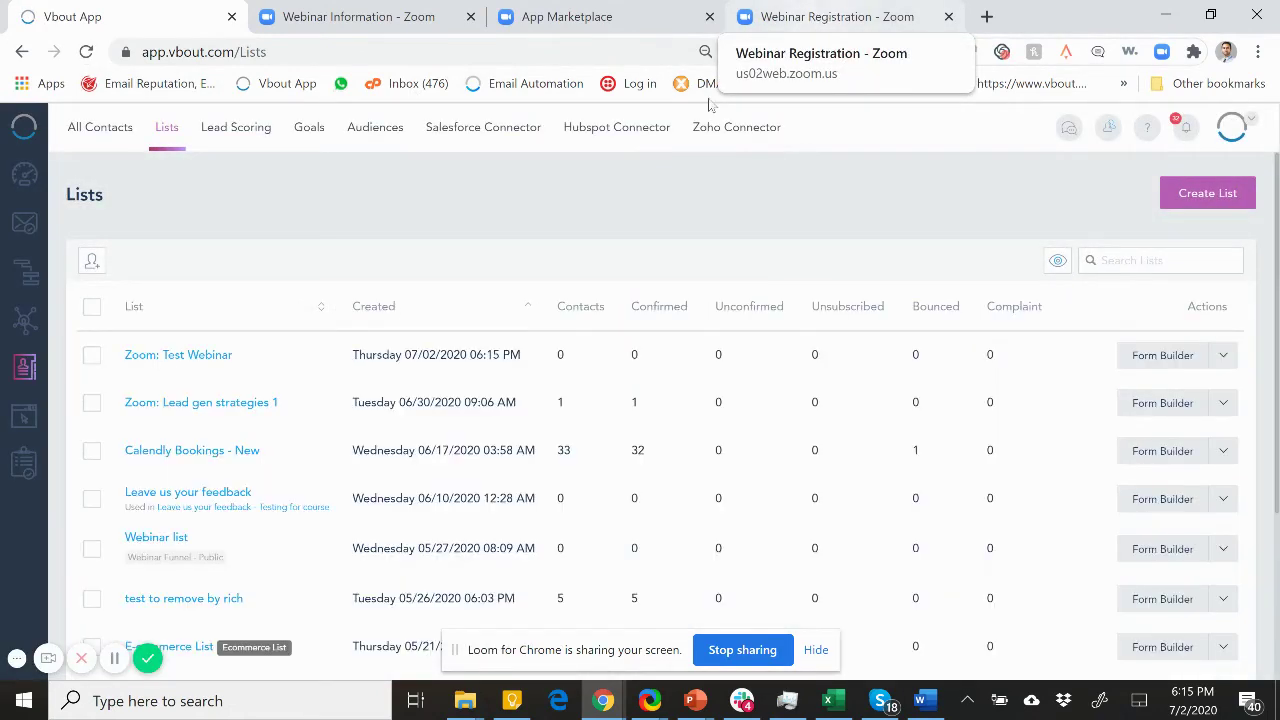
{"action": "left_click_drag", "start_coordinate": [269, 357], "coordinate": [125, 356]}
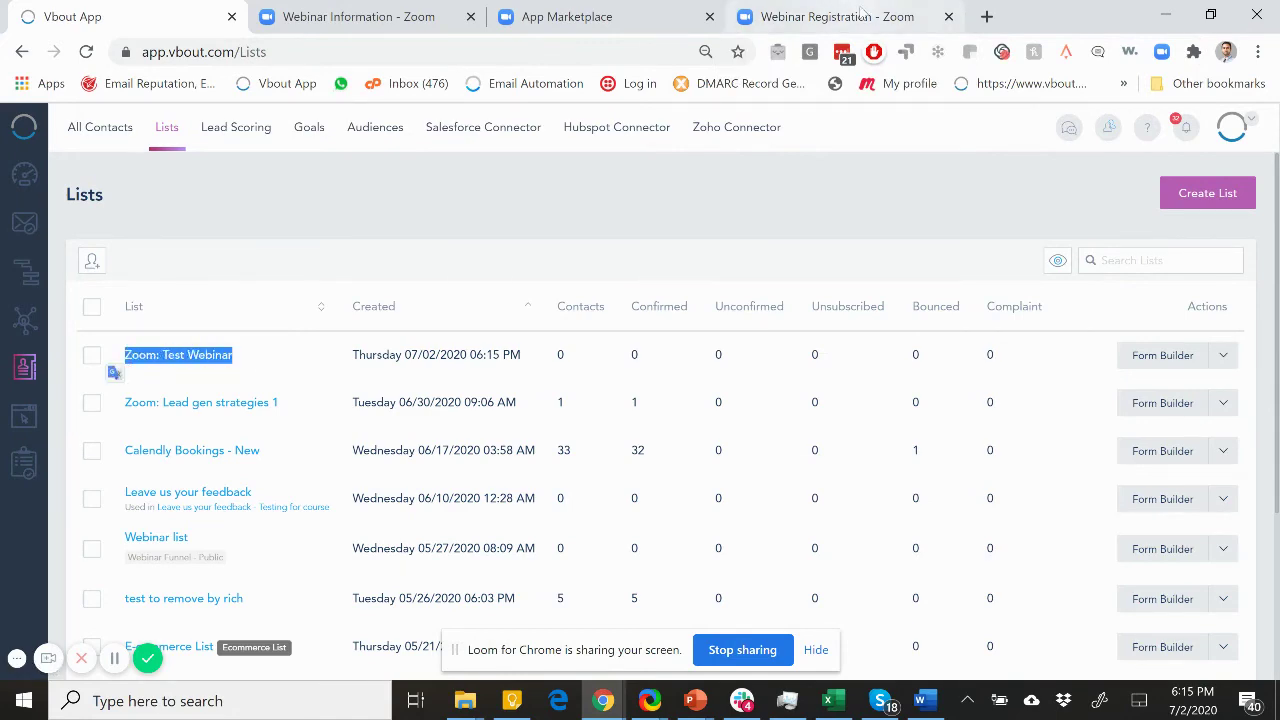
Switch to Zoom's webinar registration page and submit the prefilled registration for the Test Webinar.
{"action": "left_click", "coordinate": [860, 14]}
{"action": "scroll", "coordinate": [376, 424], "scroll_direction": "down", "scroll_amount": 3}
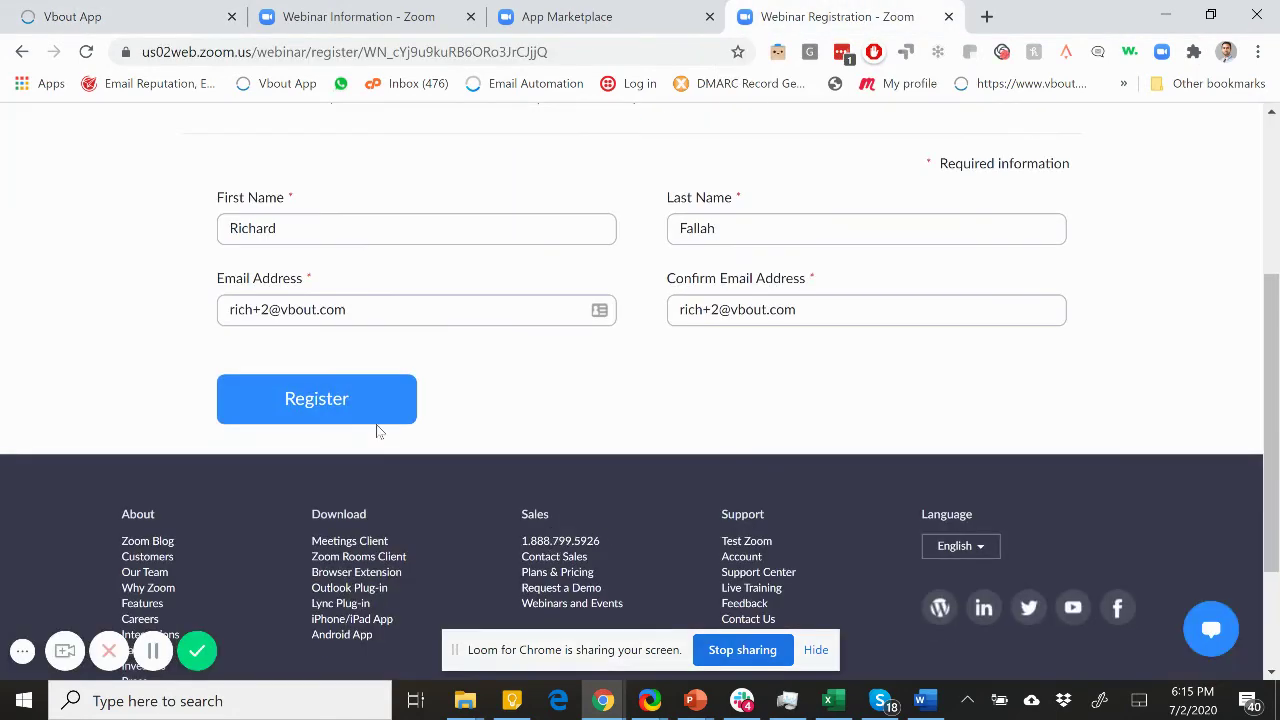
{"action": "left_click", "coordinate": [331, 406]}
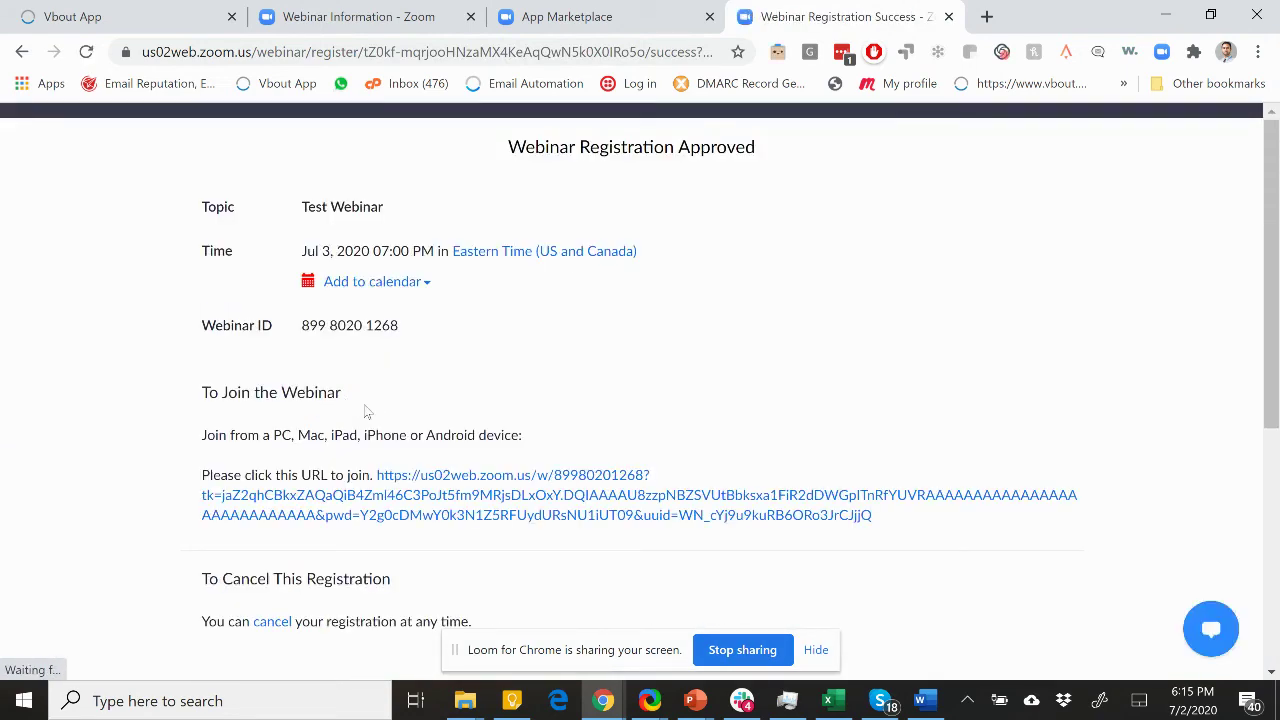
Switch to VBOUT and reload the lists to check the contact count of "Zoom: Test Webinar".
{"action": "left_click", "coordinate": [140, 16]}
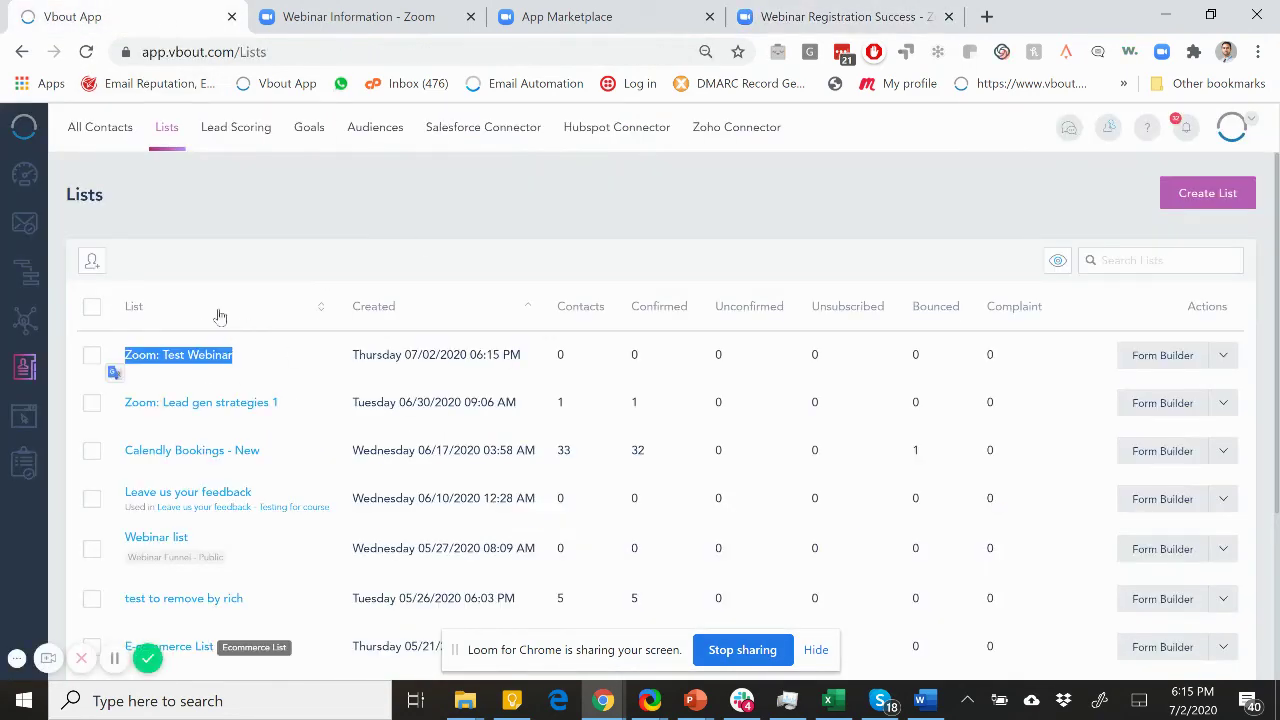
{"action": "left_click", "coordinate": [170, 150]}
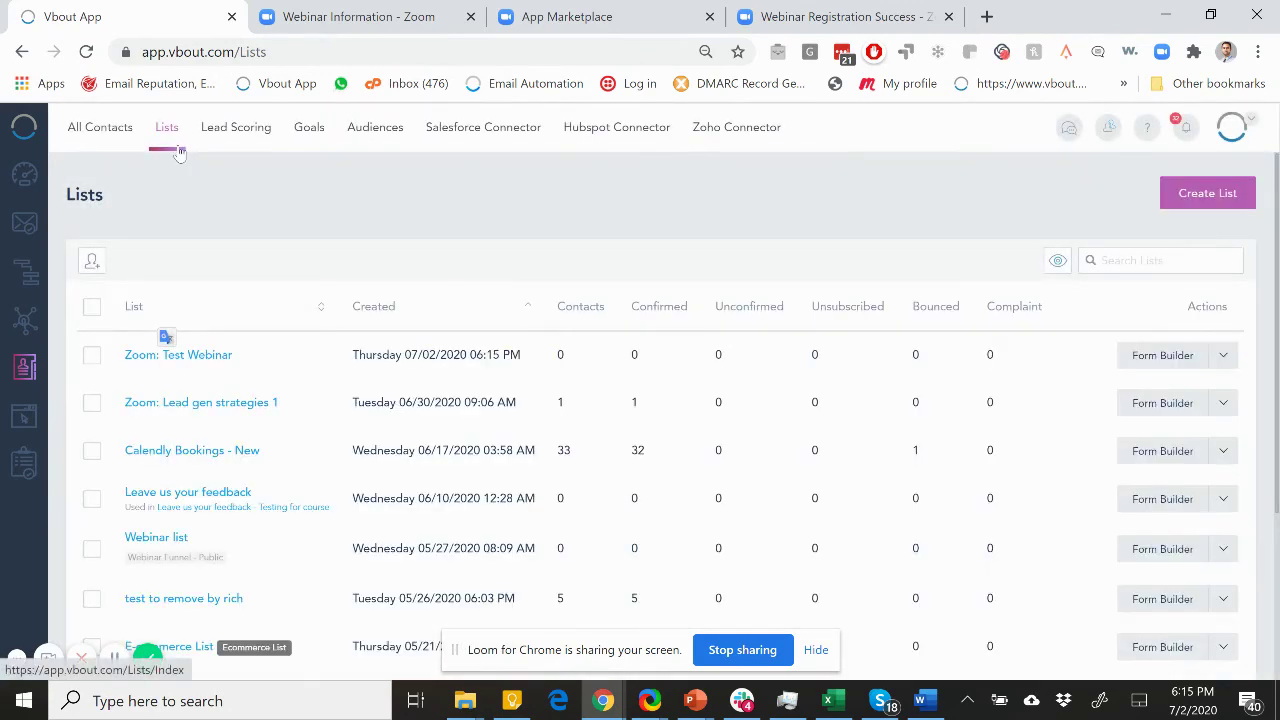
{"action": "left_click", "coordinate": [165, 132]}
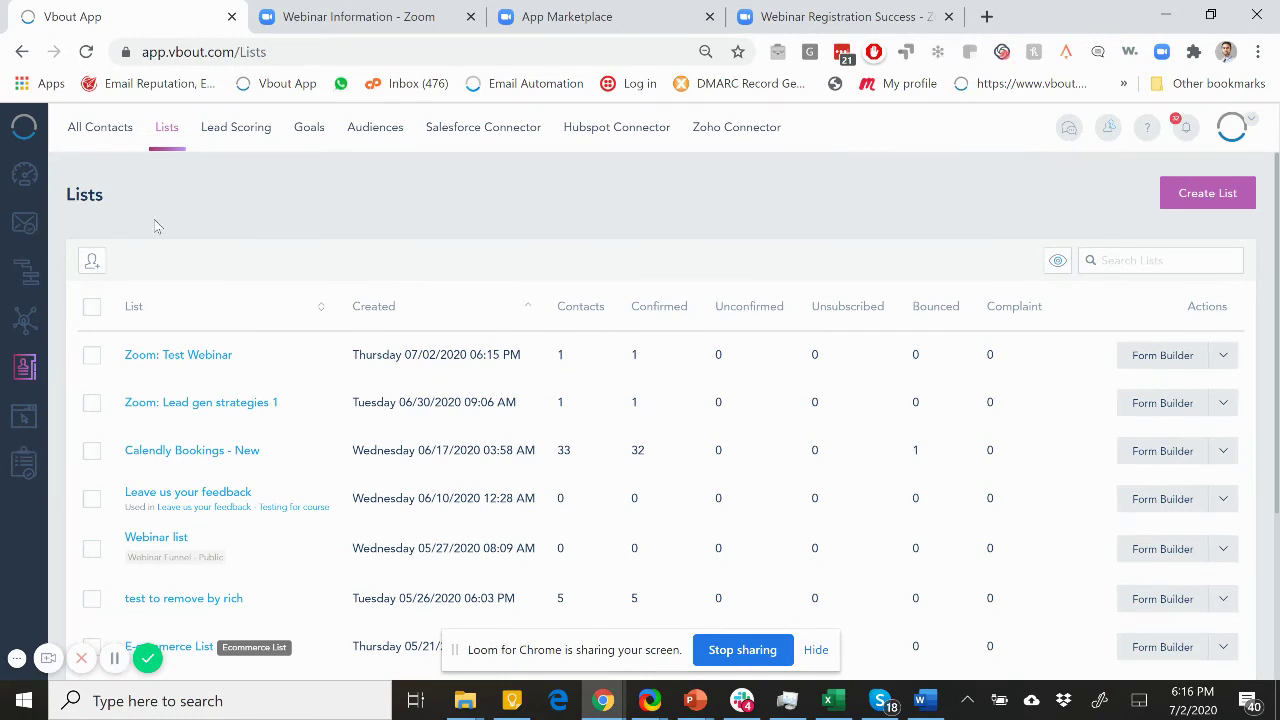
{"action": "left_click", "coordinate": [86, 51]}
{"action": "double_click", "coordinate": [560, 362]}
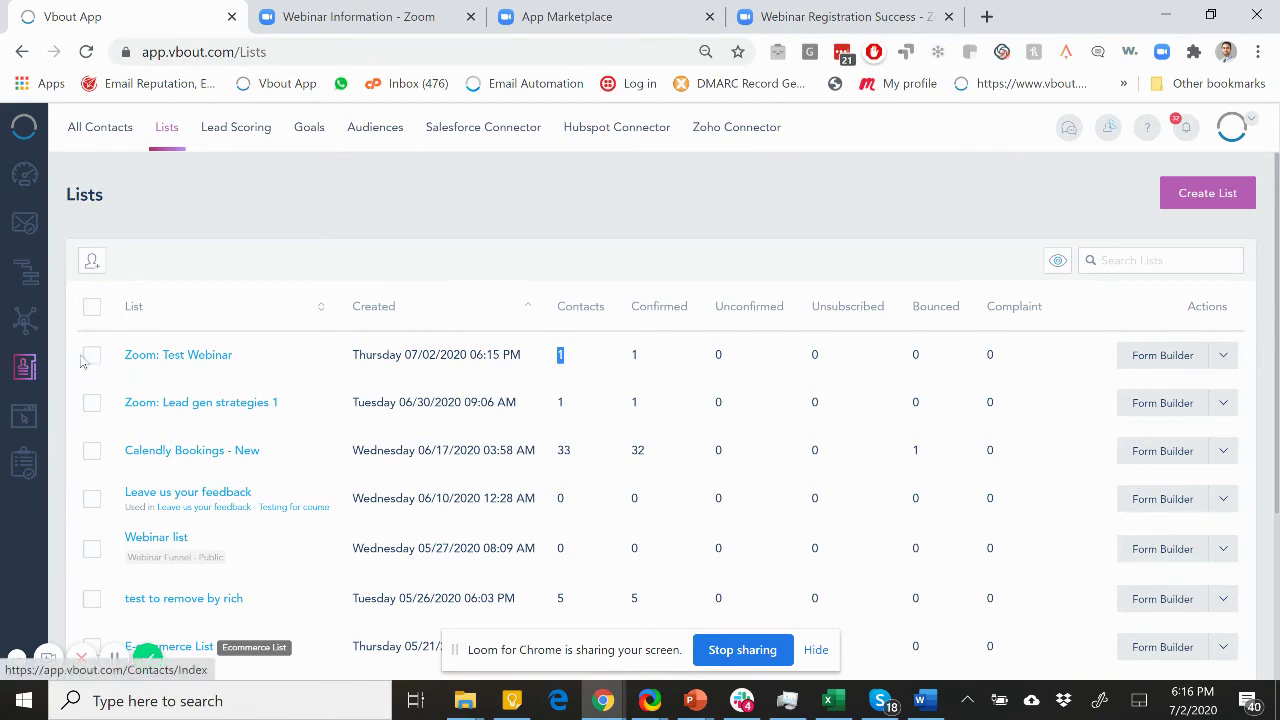
Open the "Zoom: Test Webinar" list and view the registered contact's profile with its activities and tags.
{"action": "left_click", "coordinate": [191, 356]}
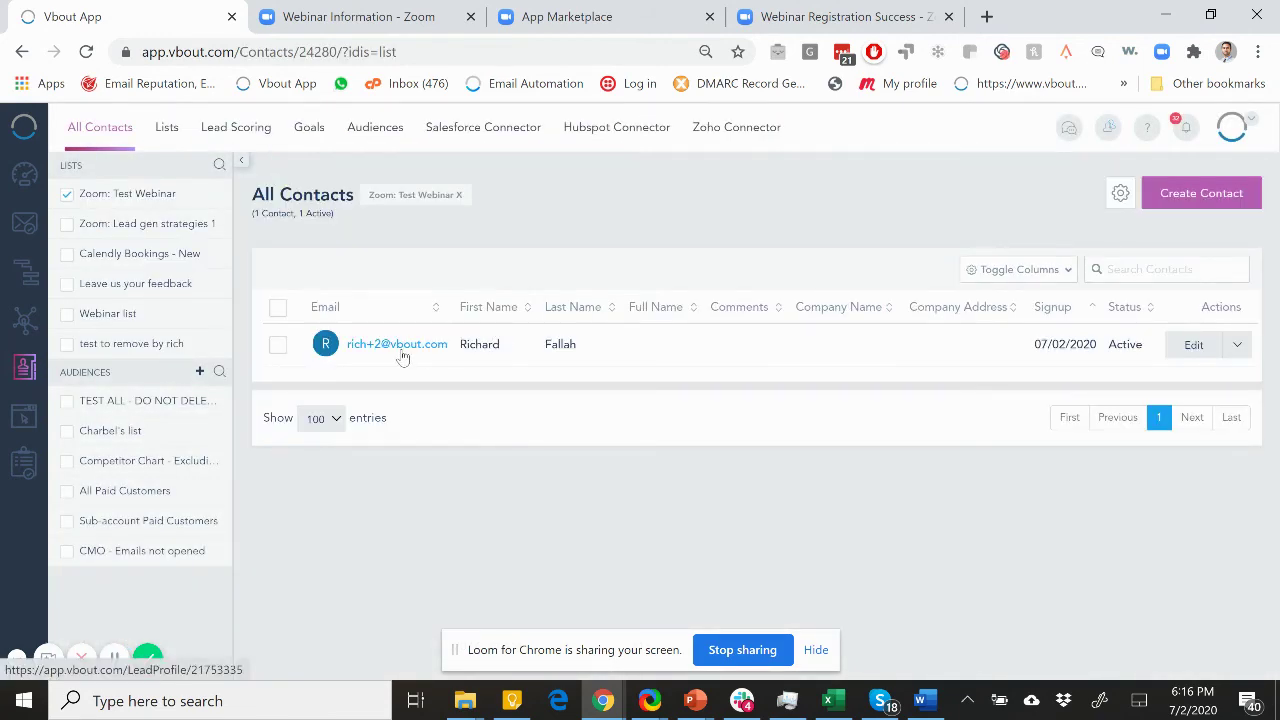
{"action": "left_click", "coordinate": [401, 349]}
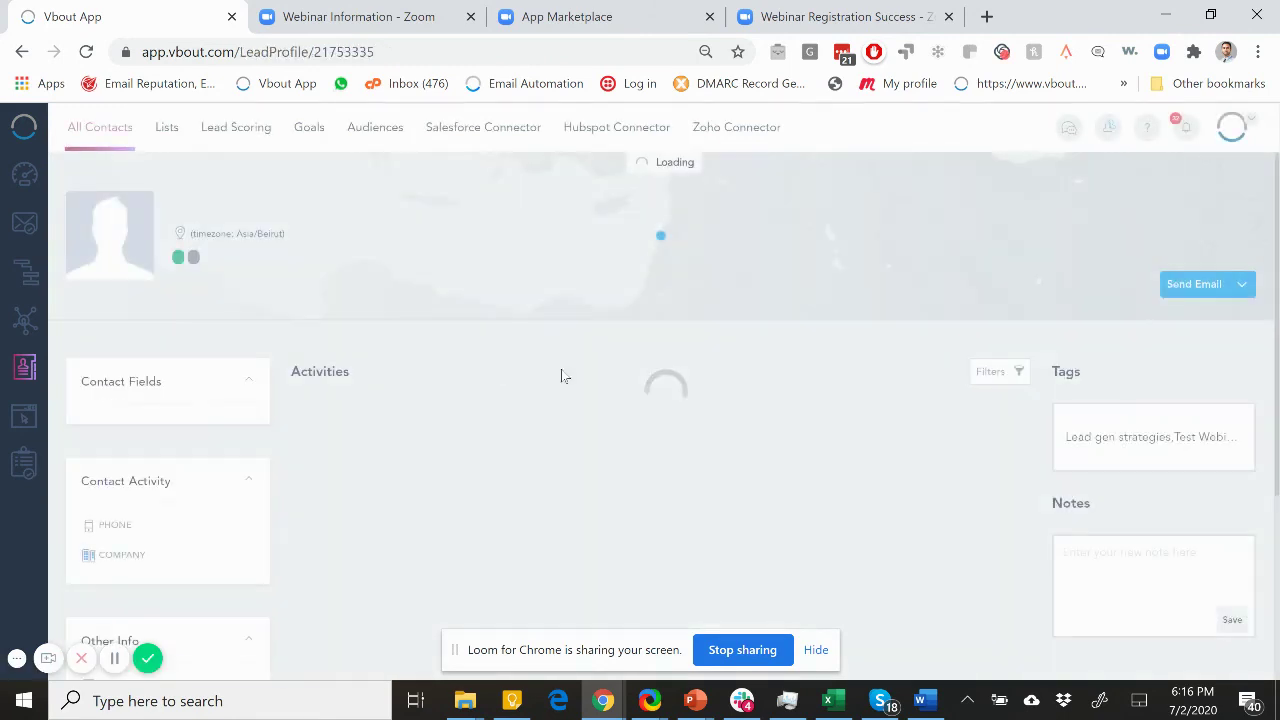
{"action": "scroll", "coordinate": [600, 434], "scroll_direction": "down", "scroll_amount": 1}
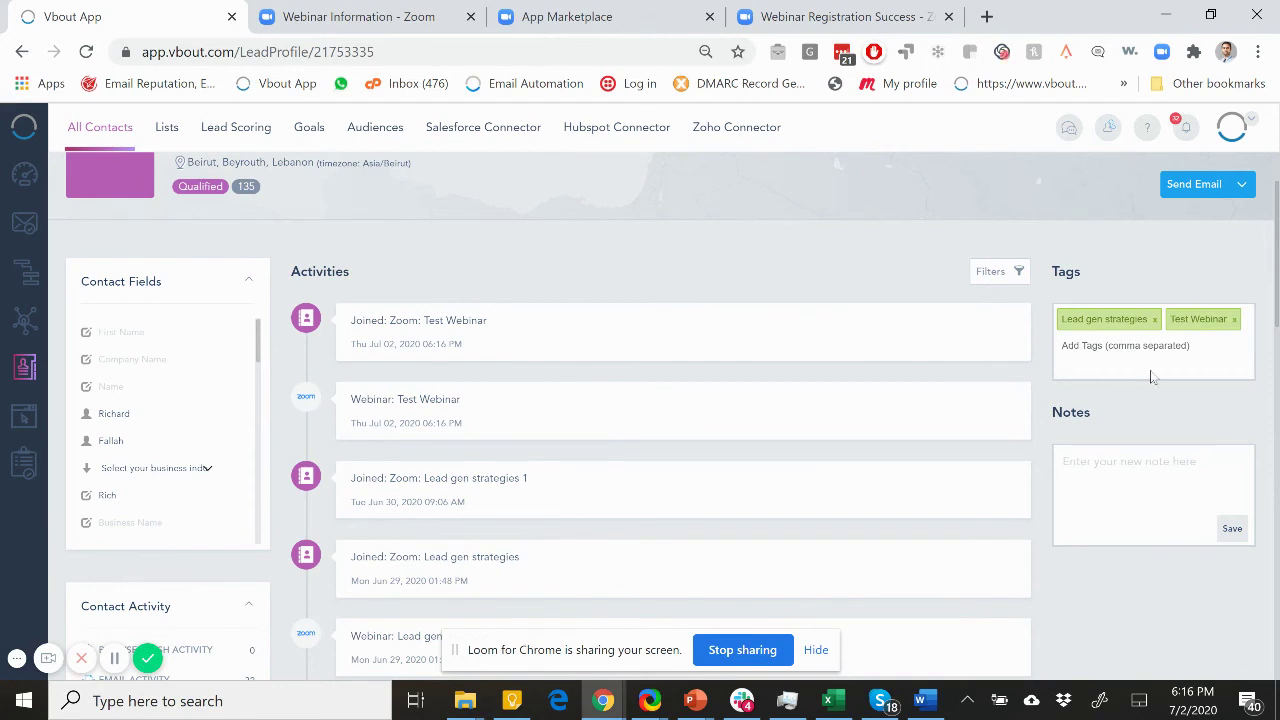
Expand the "Webinar: Test Webinar" activity to check its attendance status and review the contact's earlier activities.
{"action": "left_click", "coordinate": [1014, 400]}
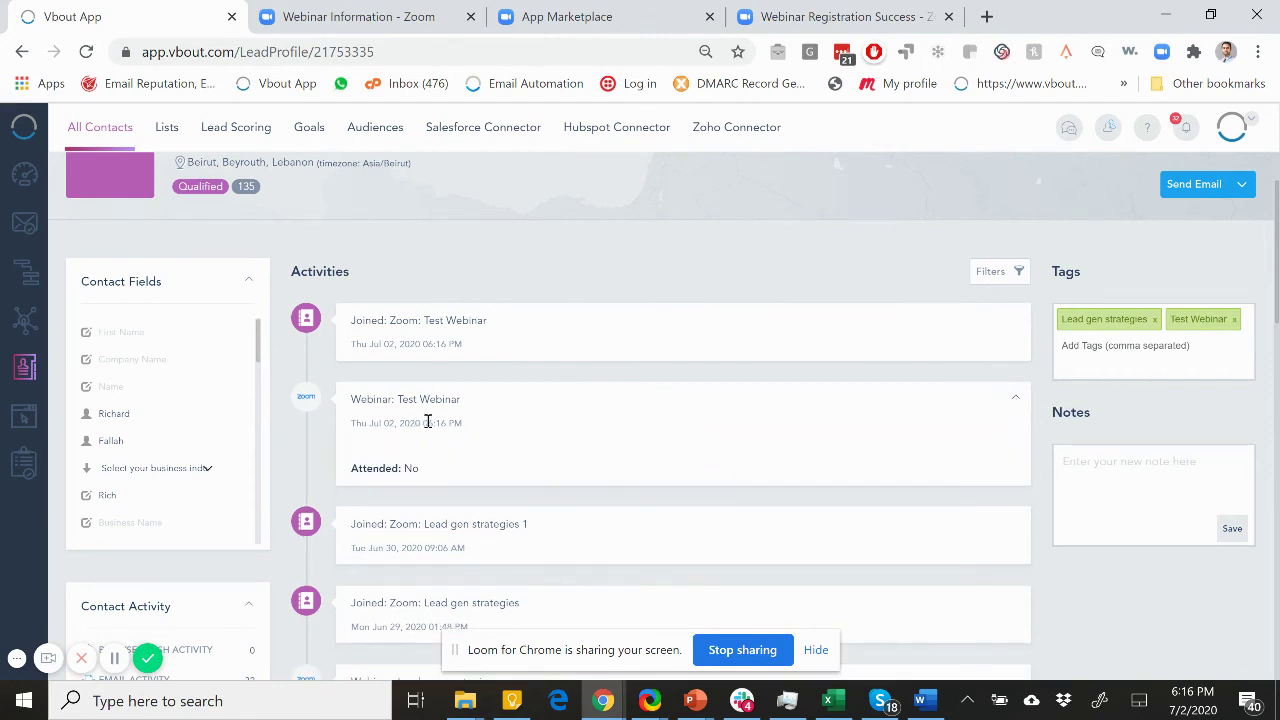
{"action": "left_click_drag", "start_coordinate": [432, 471], "coordinate": [404, 469]}
{"action": "scroll", "coordinate": [344, 380], "scroll_direction": "up", "scroll_amount": 1}
{"action": "scroll", "coordinate": [398, 414], "scroll_direction": "down", "scroll_amount": 5}
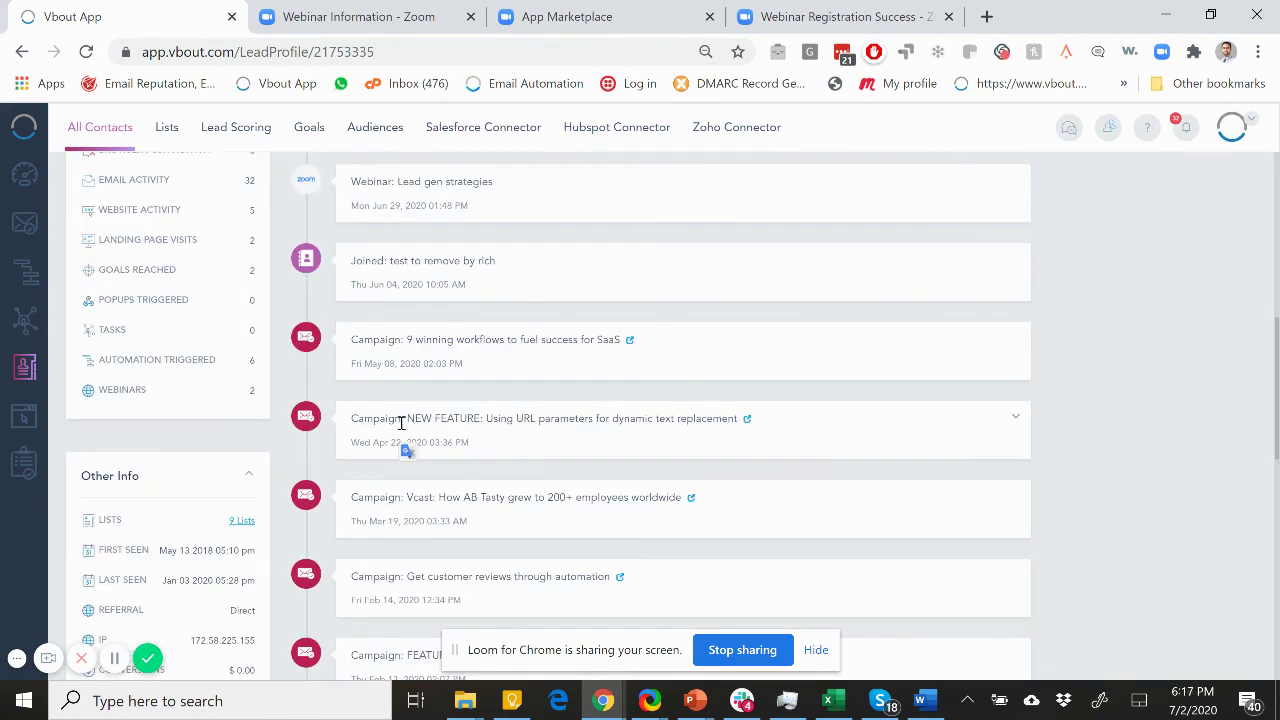